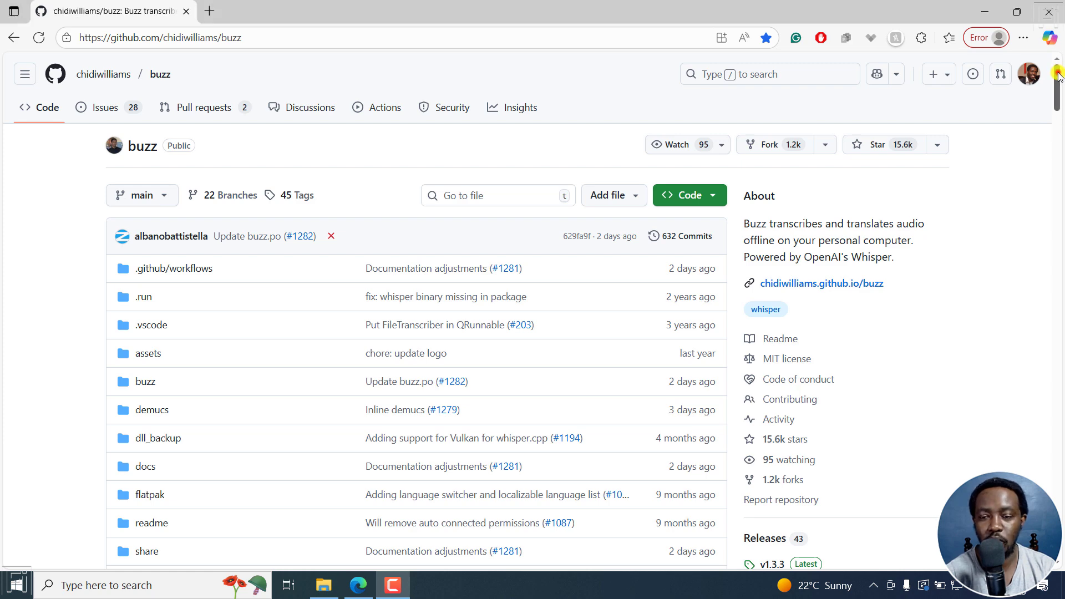
Scroll the chidiwilliams/buzz Releases page down to the v1.3.2 notes with Vulkan GPU support.
left_click_drag(1059, 76, 1059, 85)
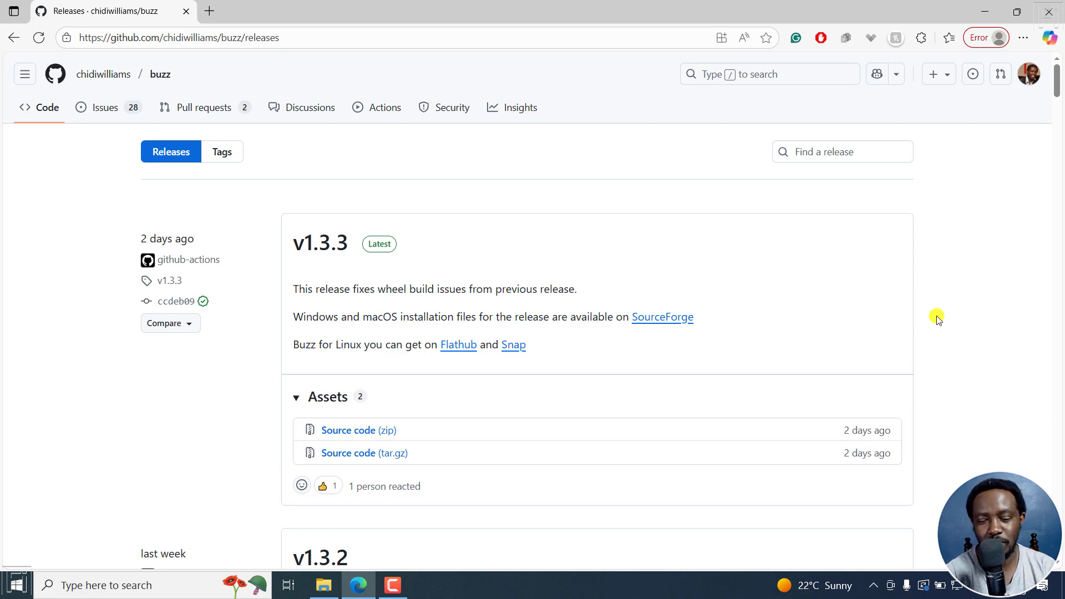
scroll(1058, 101, "down", 3)
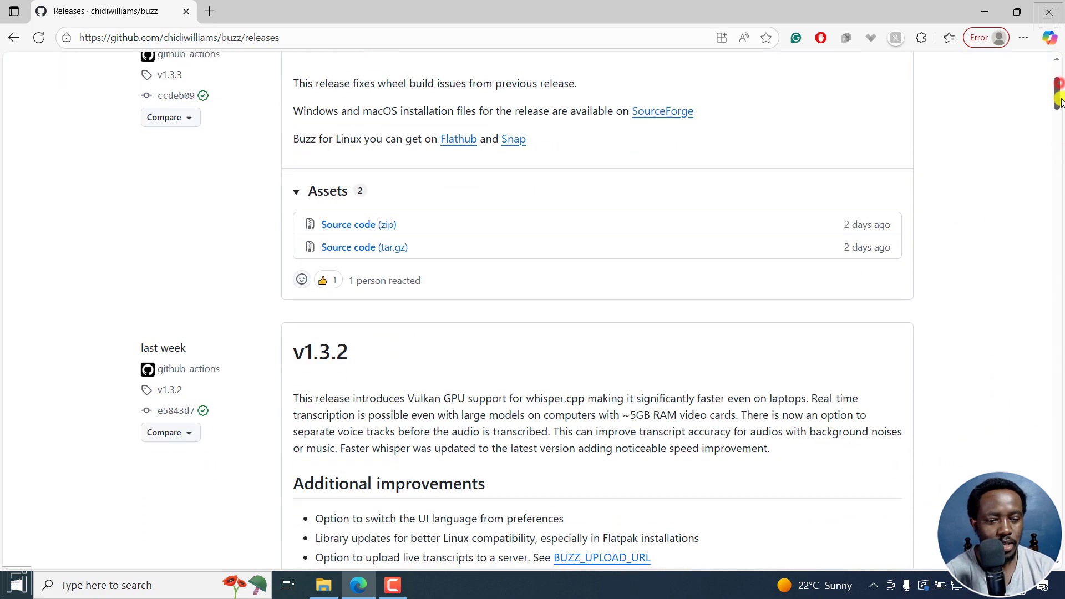
scroll(1059, 101, "down", 15)
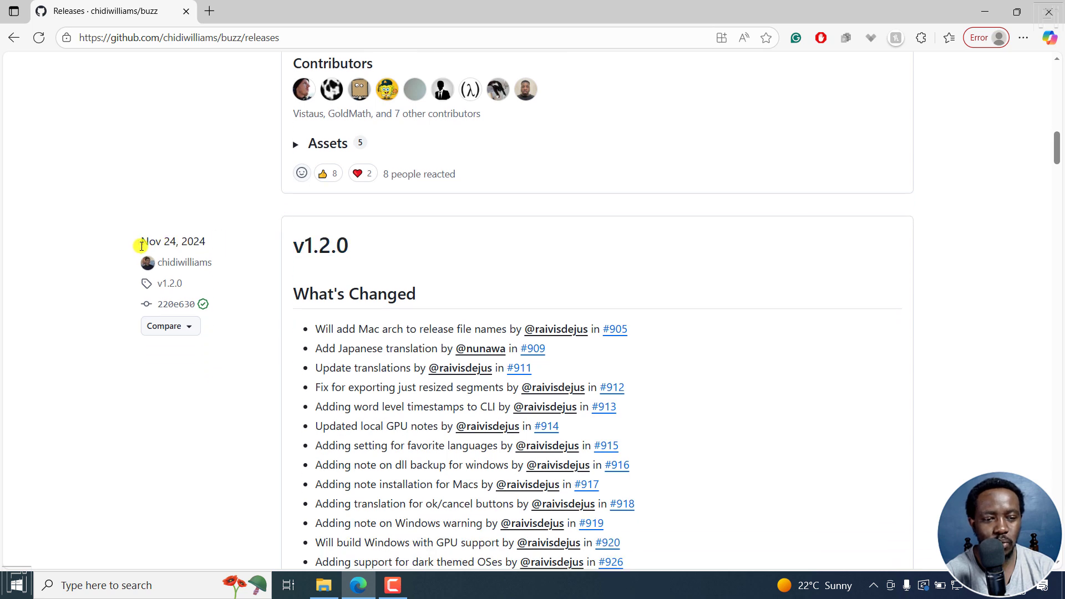
left_click_drag(142, 246, 220, 248)
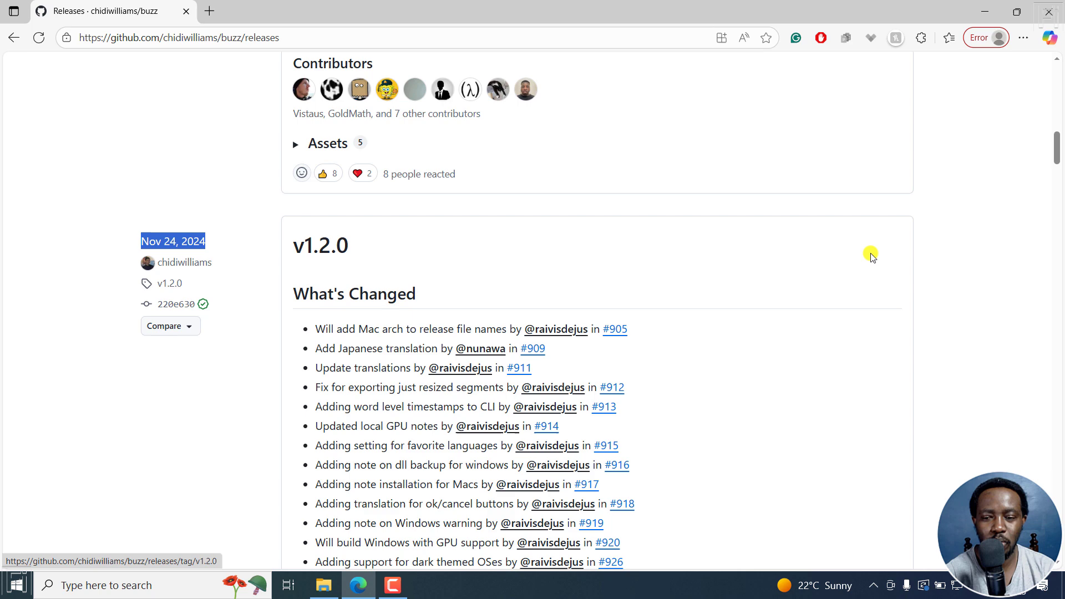
left_click_drag(1056, 152, 1060, 106)
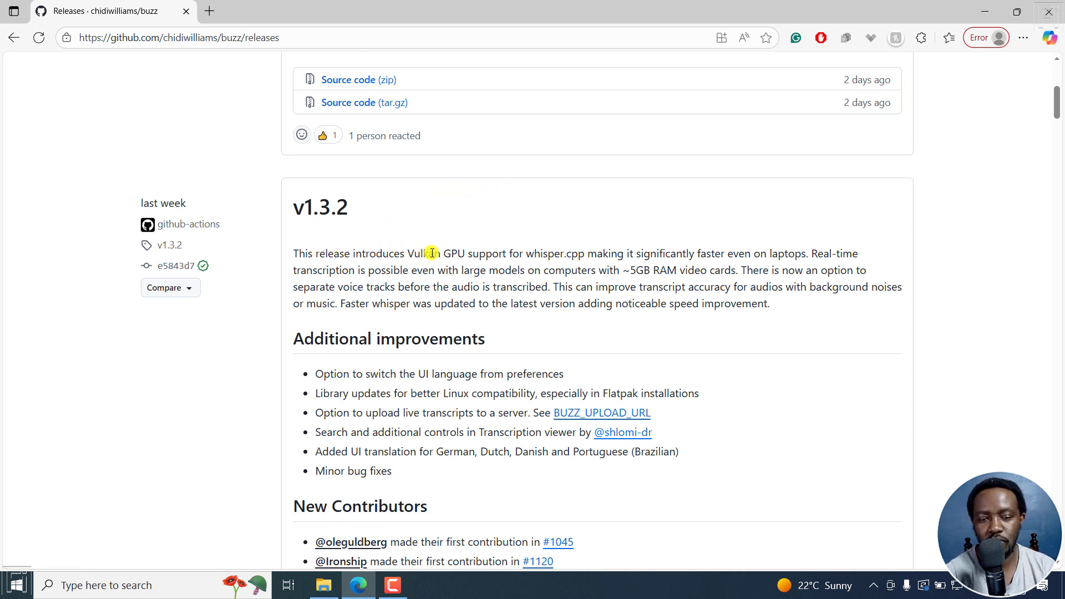
left_click_drag(432, 253, 640, 250)
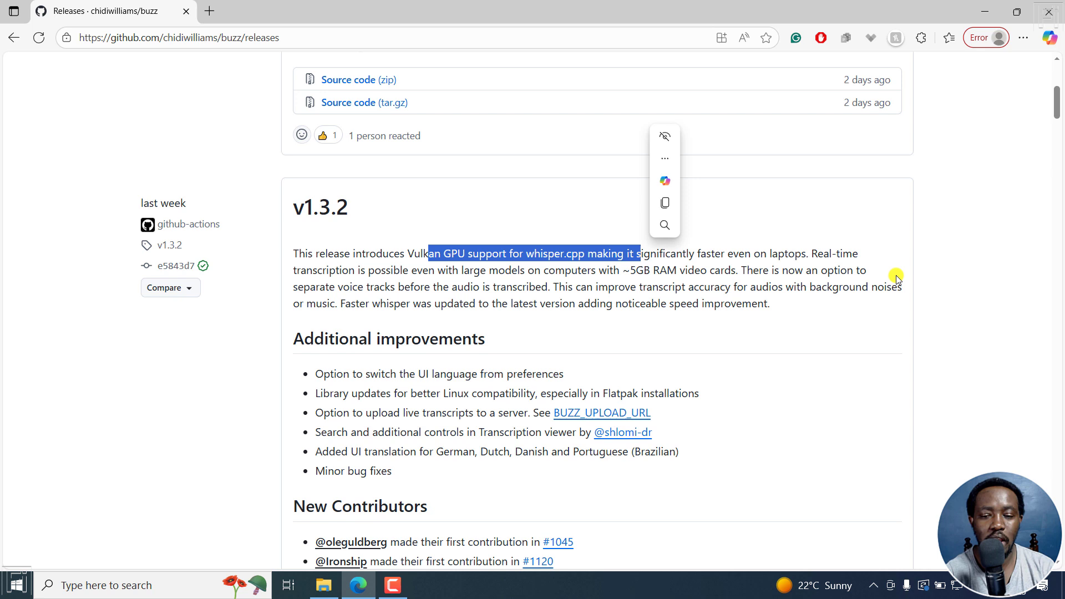
mouse_move(396, 286)
left_mouse_down()
mouse_move(624, 288)
mouse_move(696, 272)
mouse_move(779, 303)
left_mouse_up()
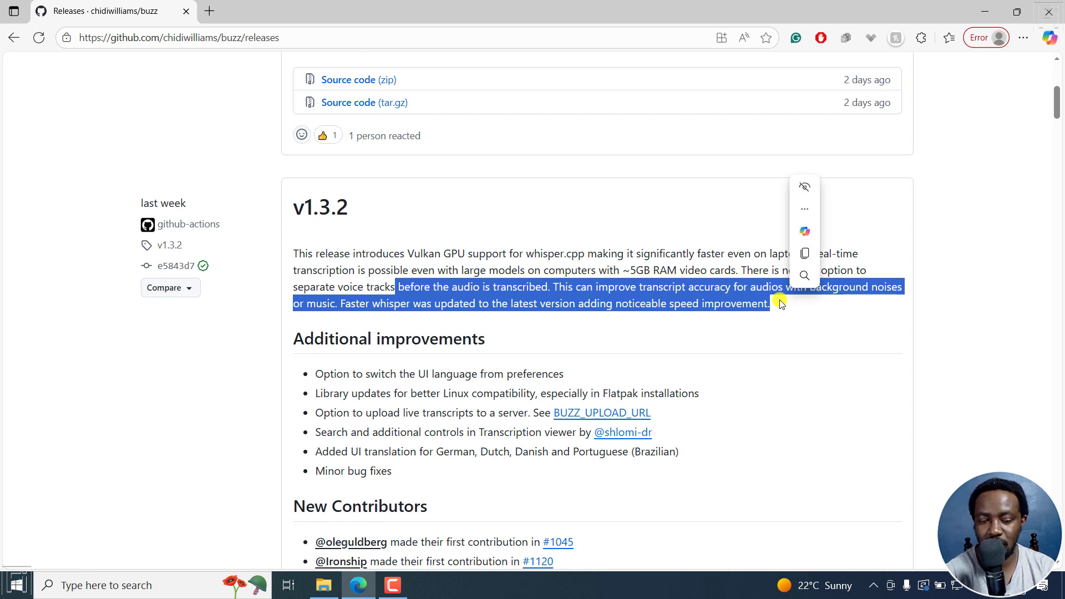
left_click(374, 325)
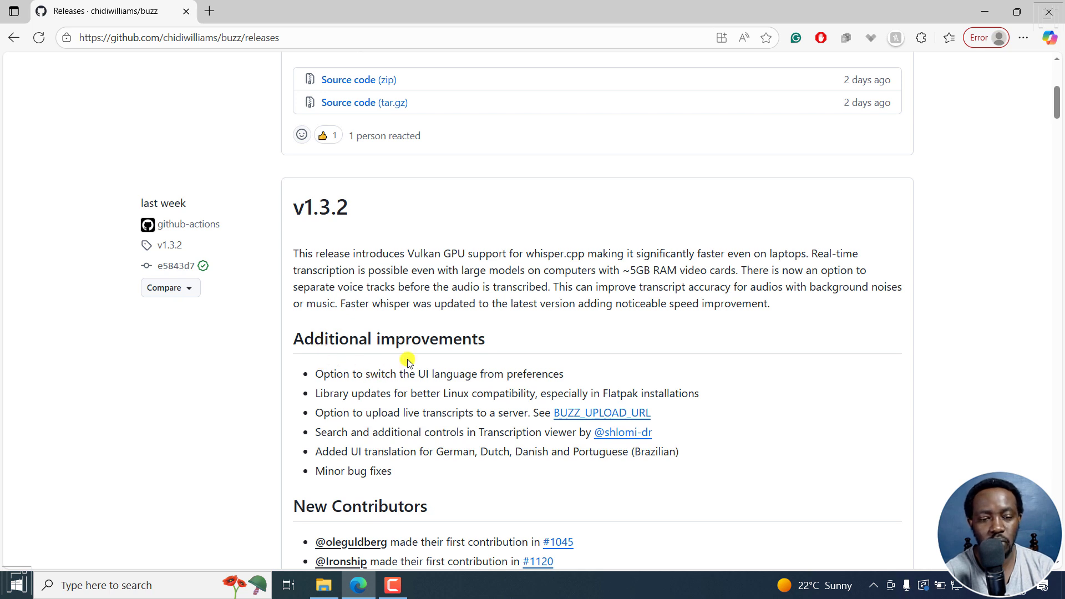
double_click(316, 375)
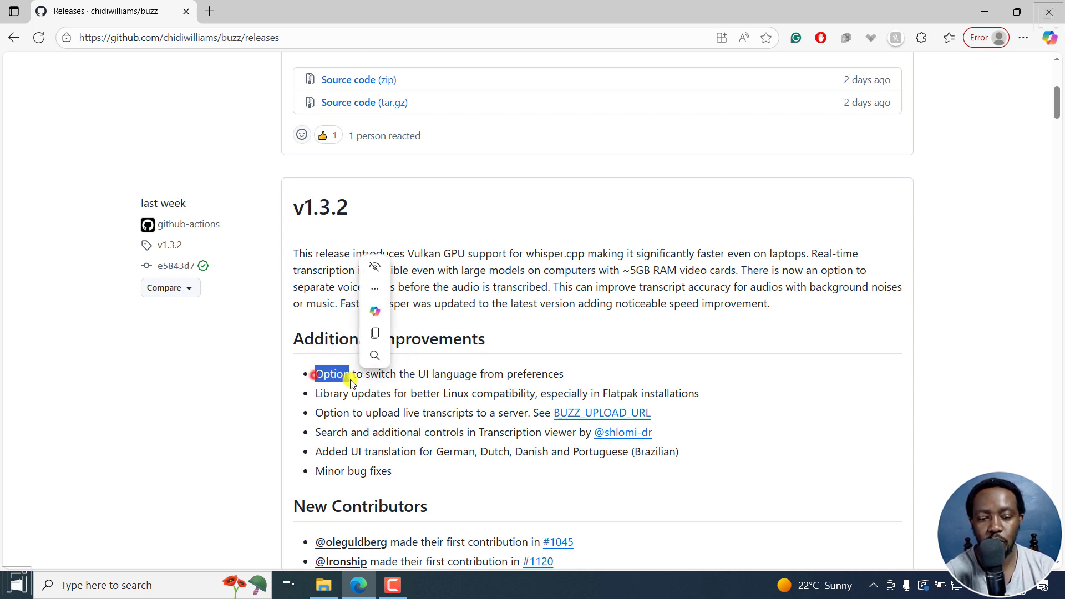
left_click(431, 376)
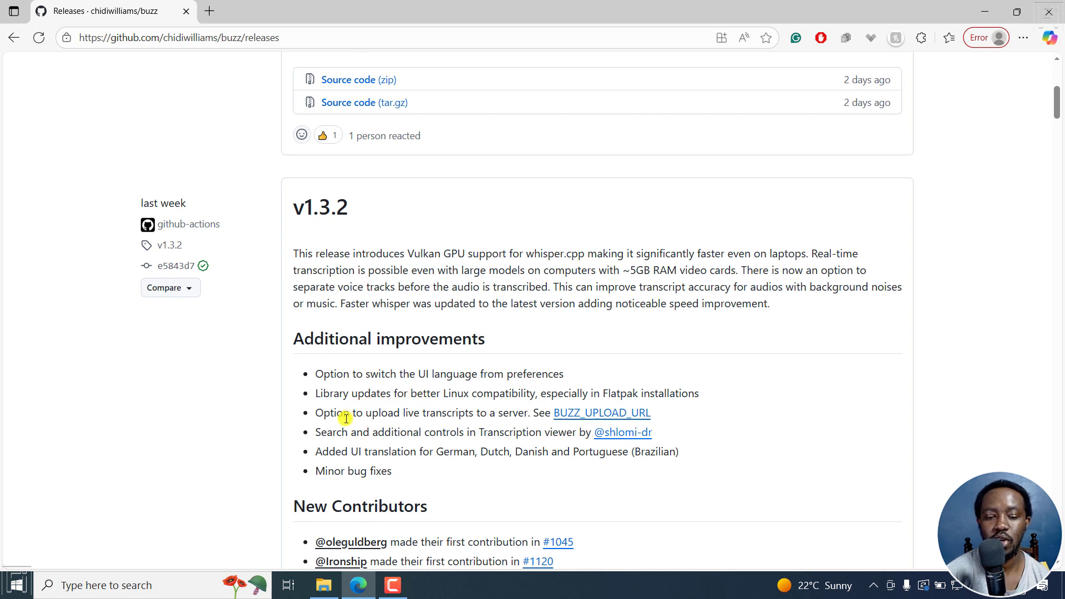
left_click_drag(349, 416, 487, 414)
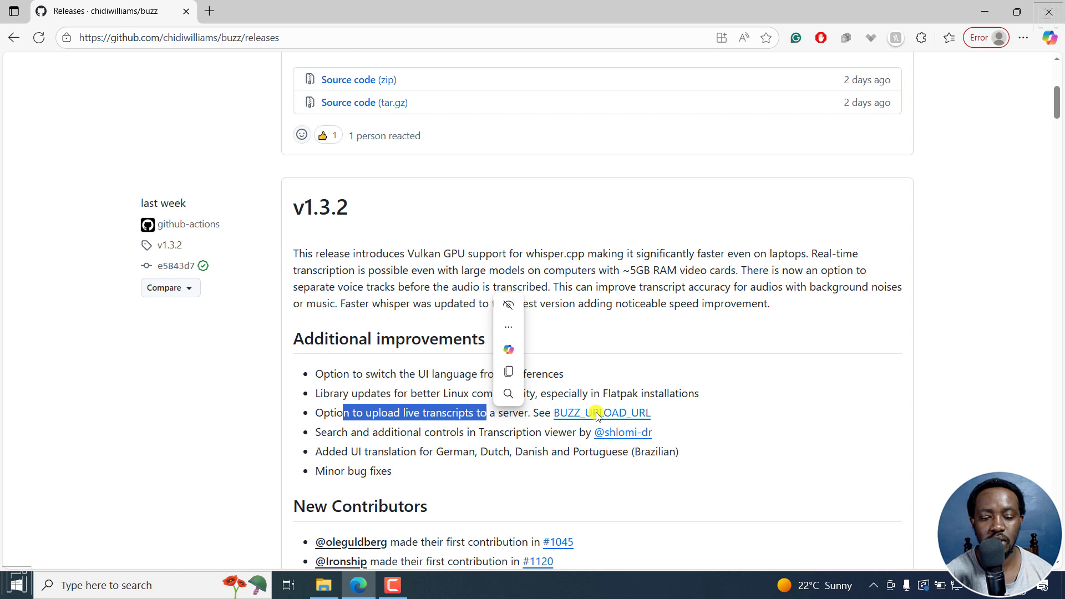
left_click(351, 438)
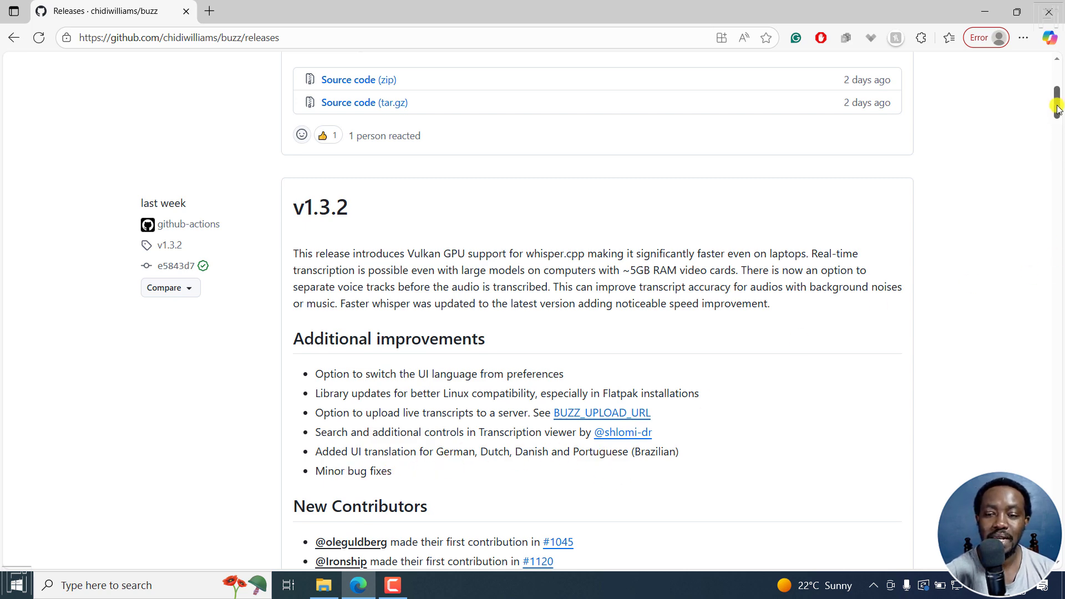
Expand the v1.3.2 Assets and download Readme-windows-x64.txt.
left_click_drag(1056, 102, 1059, 145)
left_click(294, 331)
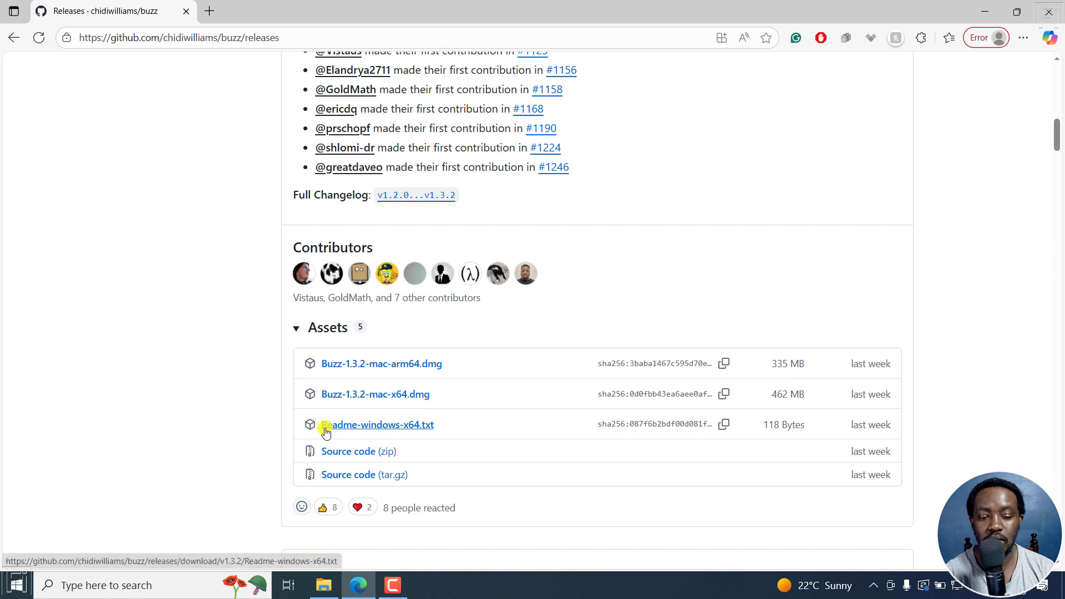
left_click(383, 428)
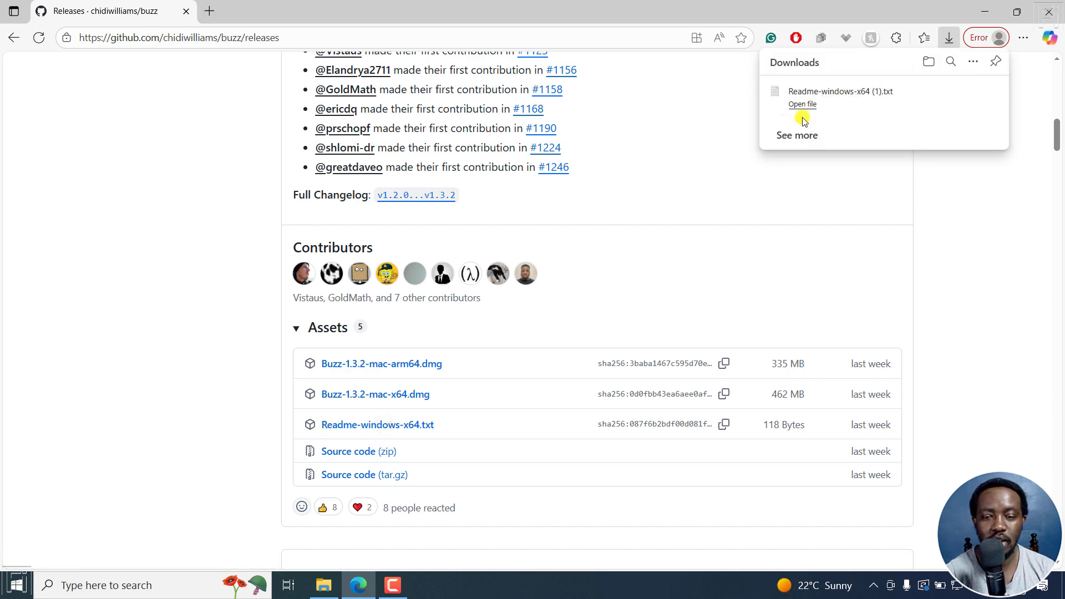
Open the downloaded readme, select its SourceForge files address, and return to the browser.
left_click(843, 98)
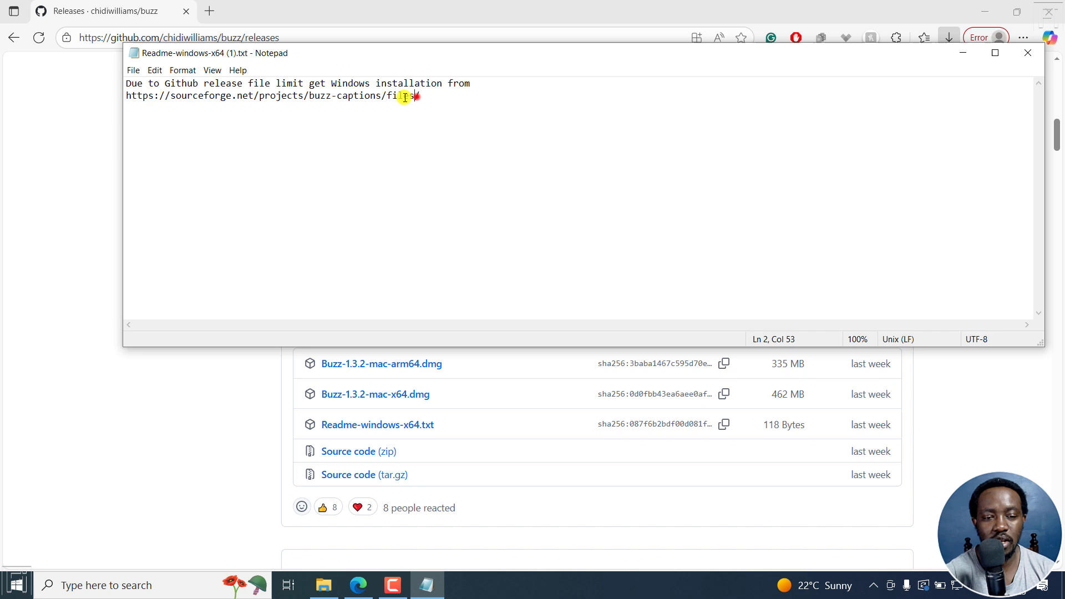
left_click_drag(416, 95, 171, 98)
left_click(64, 112)
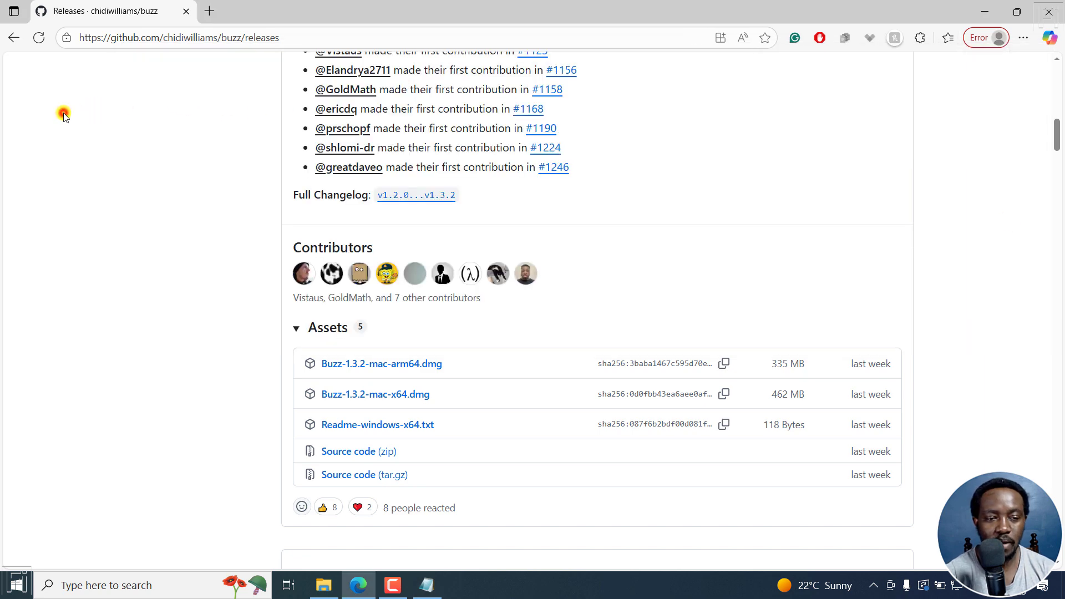
Scroll back up to the v1.3.3 release and its SourceForge installation link.
left_click_drag(1056, 139, 1061, 86)
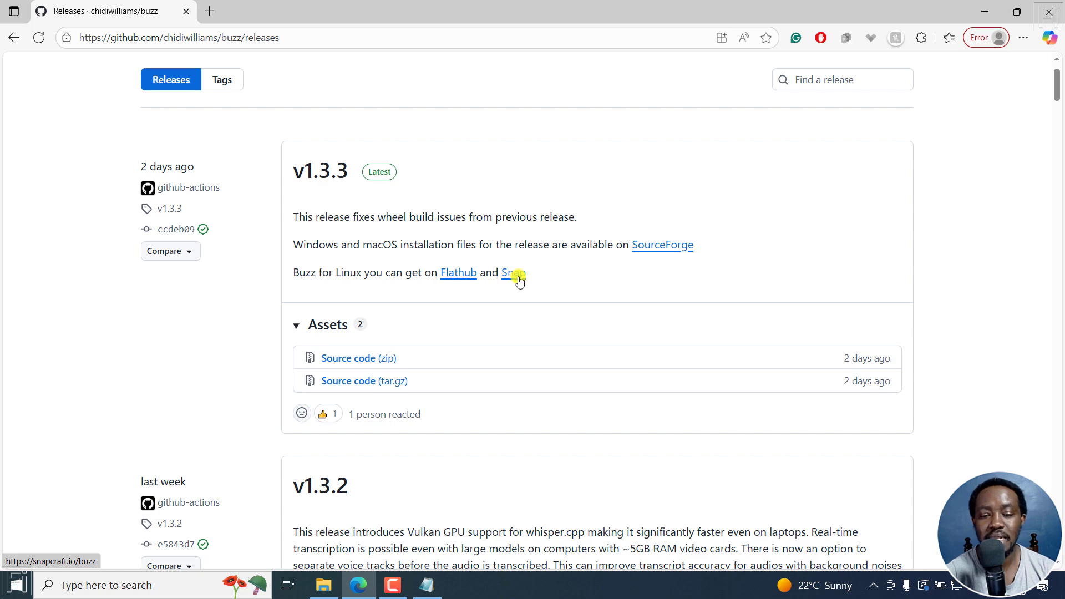
Follow the SourceForge link to the Buzz Files list, checking the Buzz 1.3.2 download folder.
left_click(664, 247)
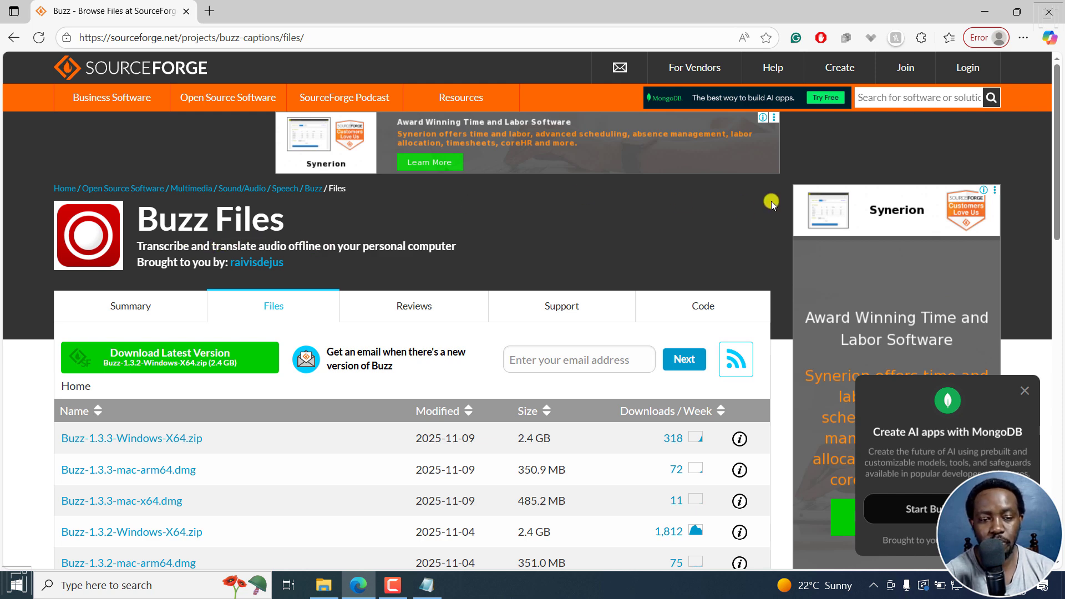
scroll(1059, 181, "down", 3)
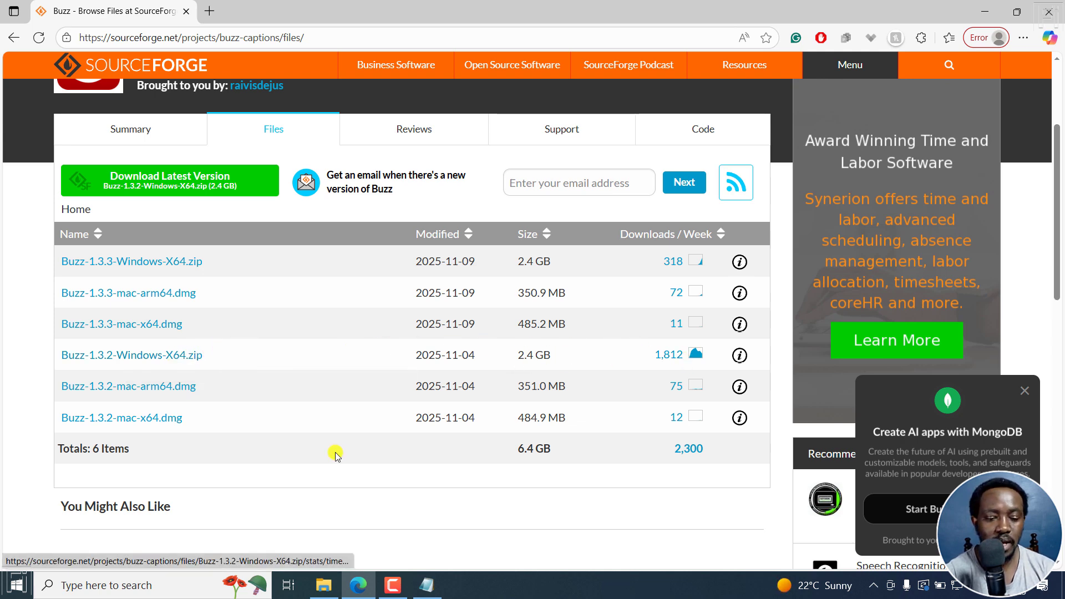
left_click(323, 586)
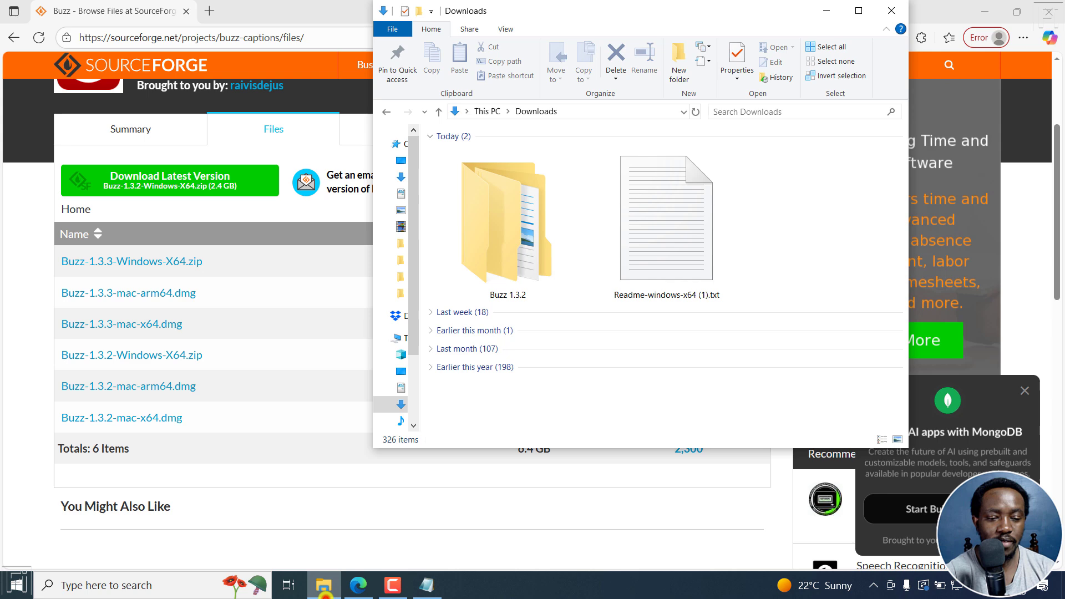
double_click(502, 226)
left_click(9, 274)
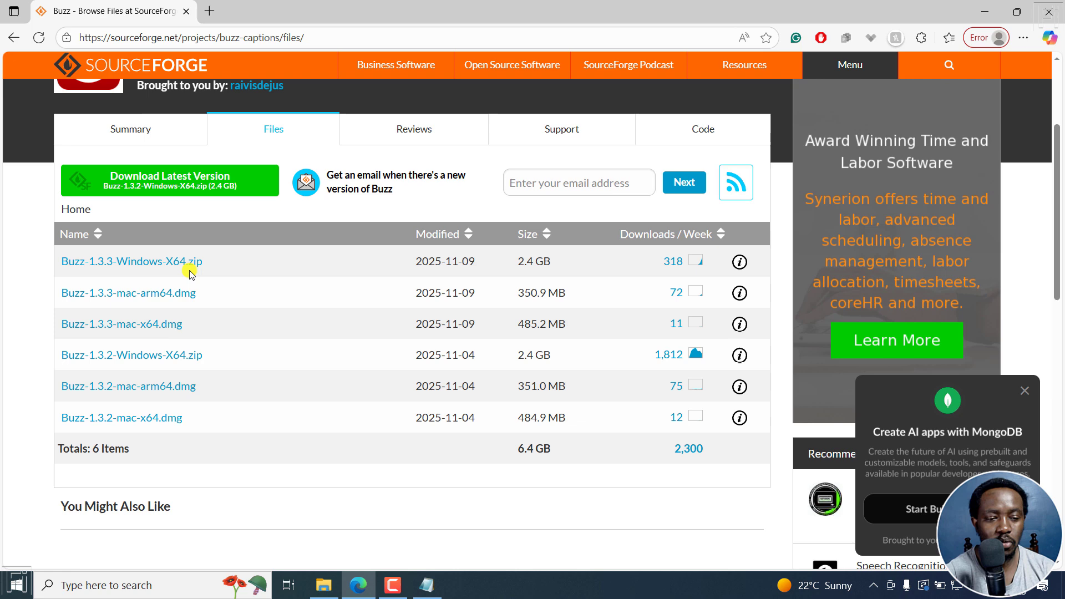
Start the Buzz-1.3.3-Windows-X64.zip download, go to the Buzz project page, then cancel it.
left_click(138, 263)
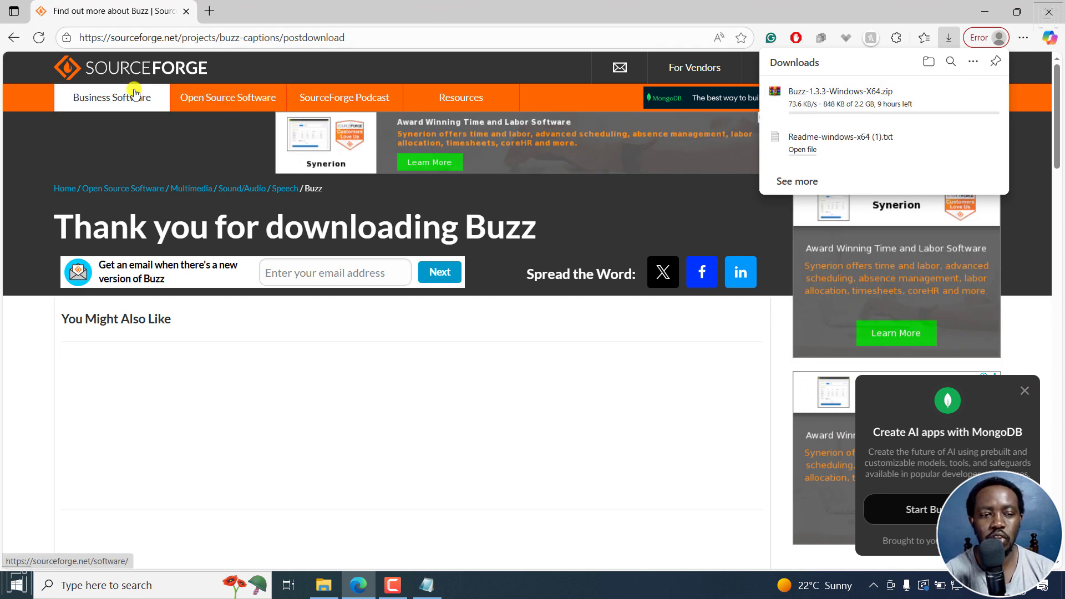
left_click(655, 108)
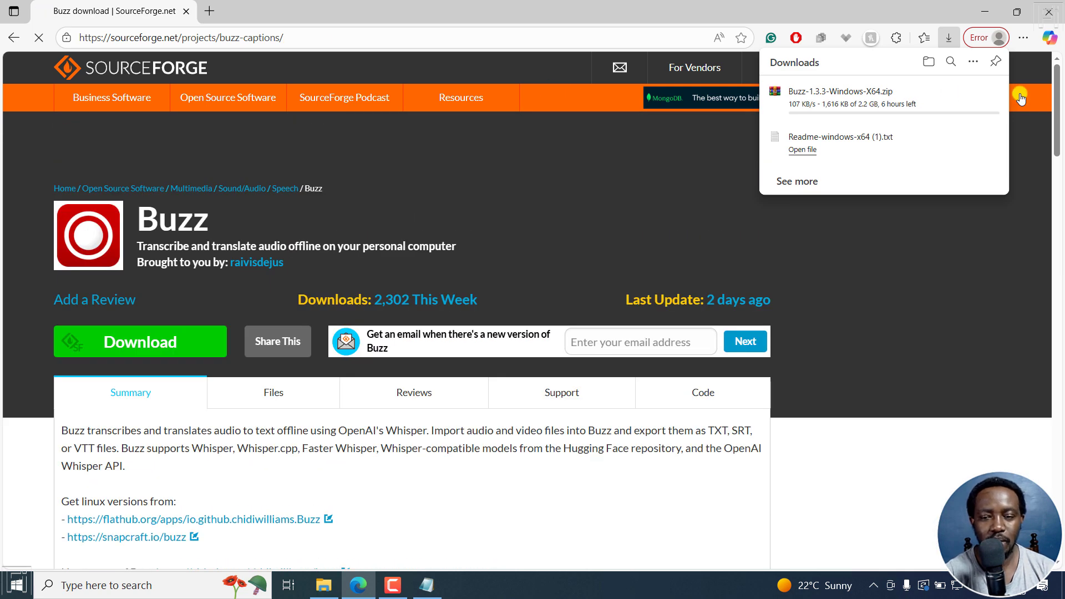
left_click(989, 89)
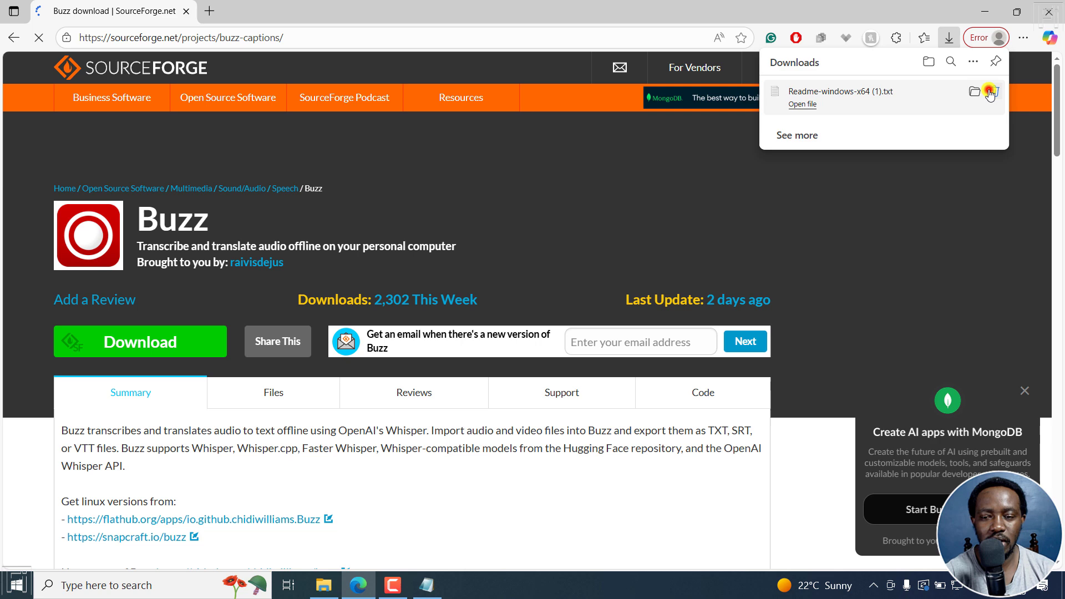
Extract Buzz-1.3.2-Windows-X64.zip here in the Buzz 1.3.2 folder.
left_click(976, 15)
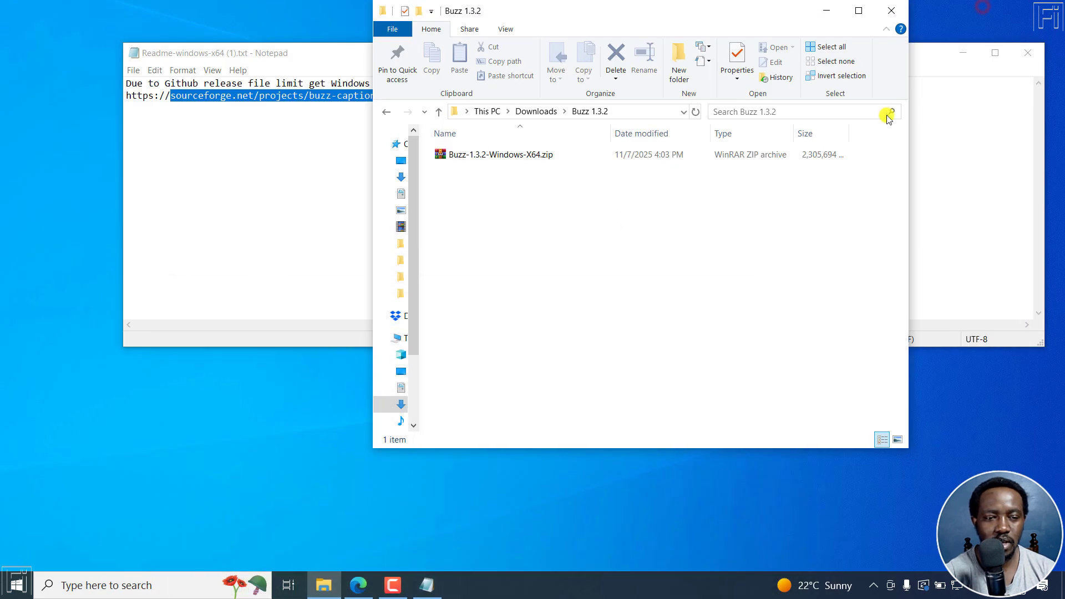
left_click(261, 196)
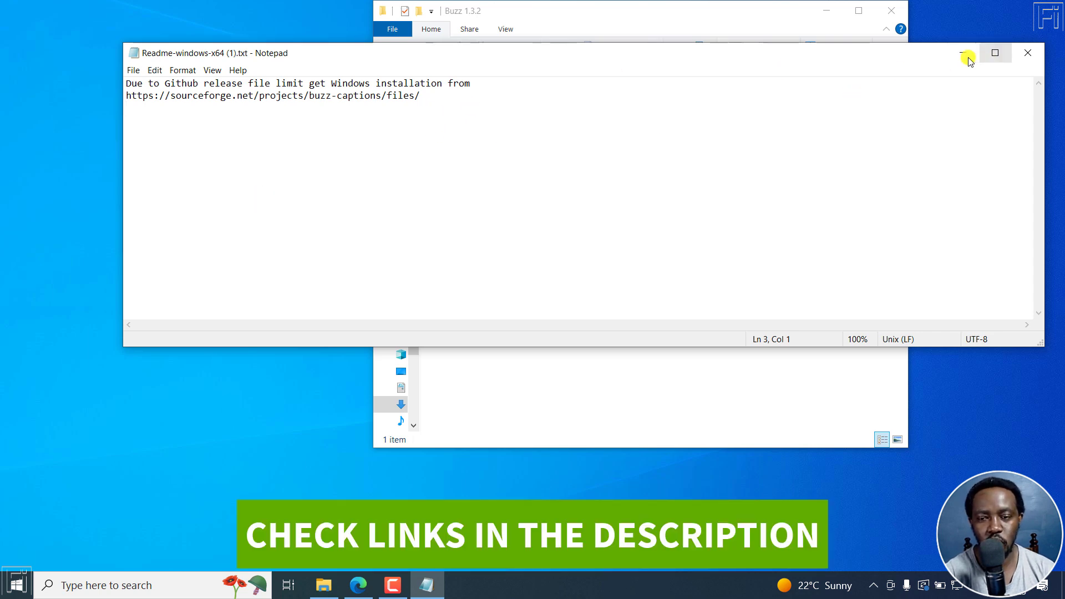
left_click(962, 52)
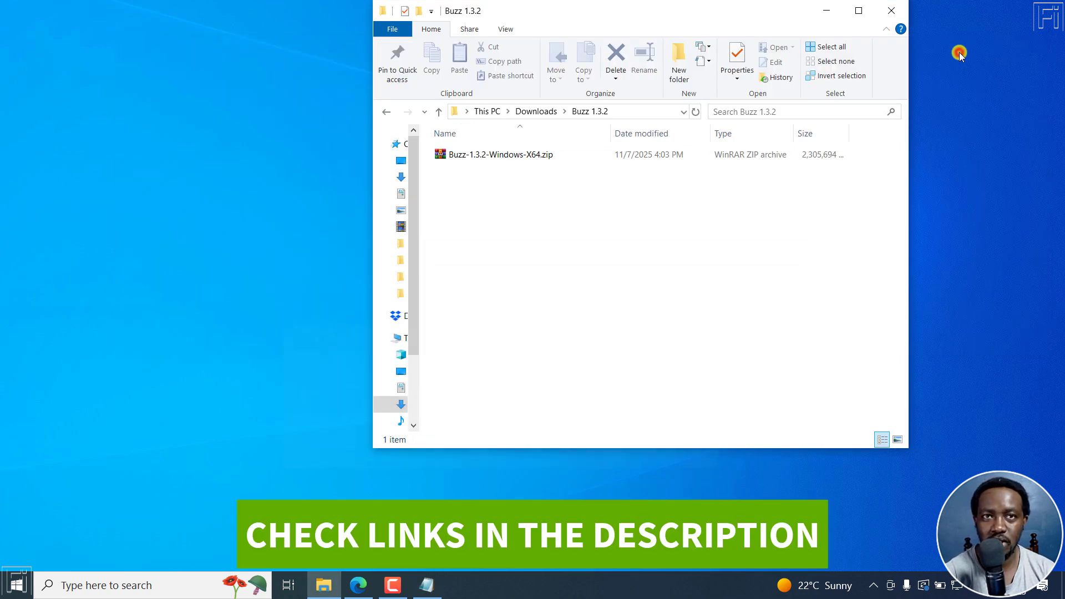
left_click(485, 154)
right_click(485, 155)
left_click(534, 226)
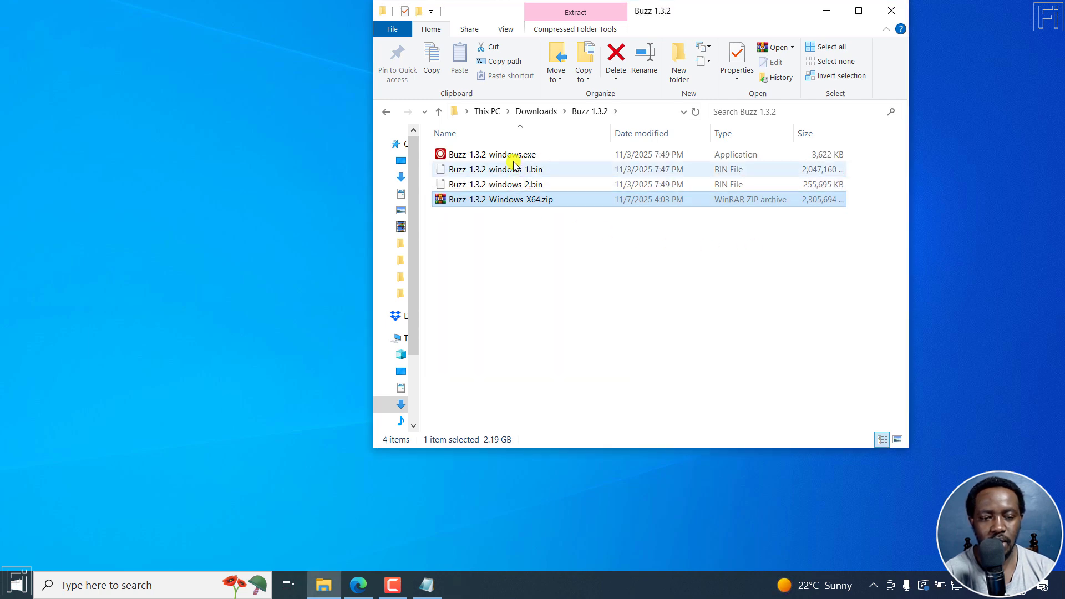
Permanently delete the Buzz-1.3.2-Windows-X64.zip archive with Shift+Delete.
left_click(528, 251)
left_click(486, 195)
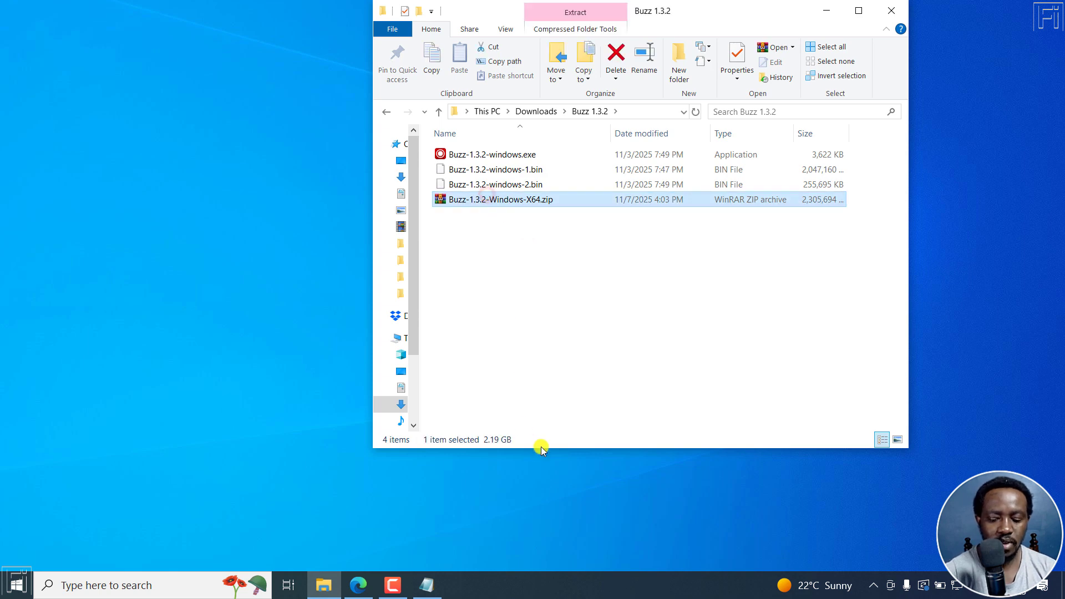
key("shift+Delete")
key("Return")
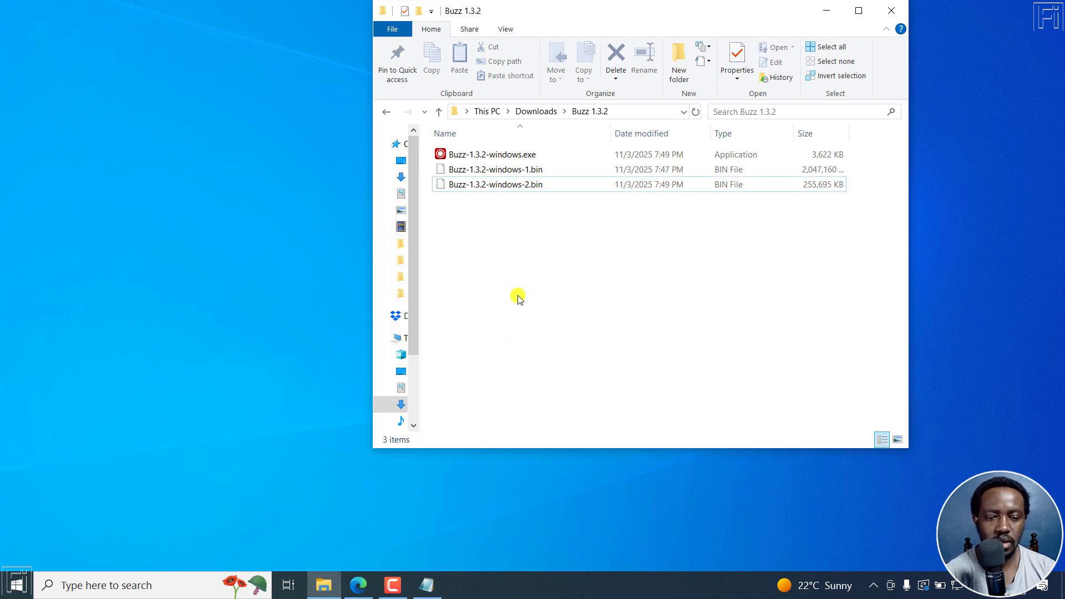
Run the Buzz installer as administrator and install with the default folder and tasks.
right_click(485, 152)
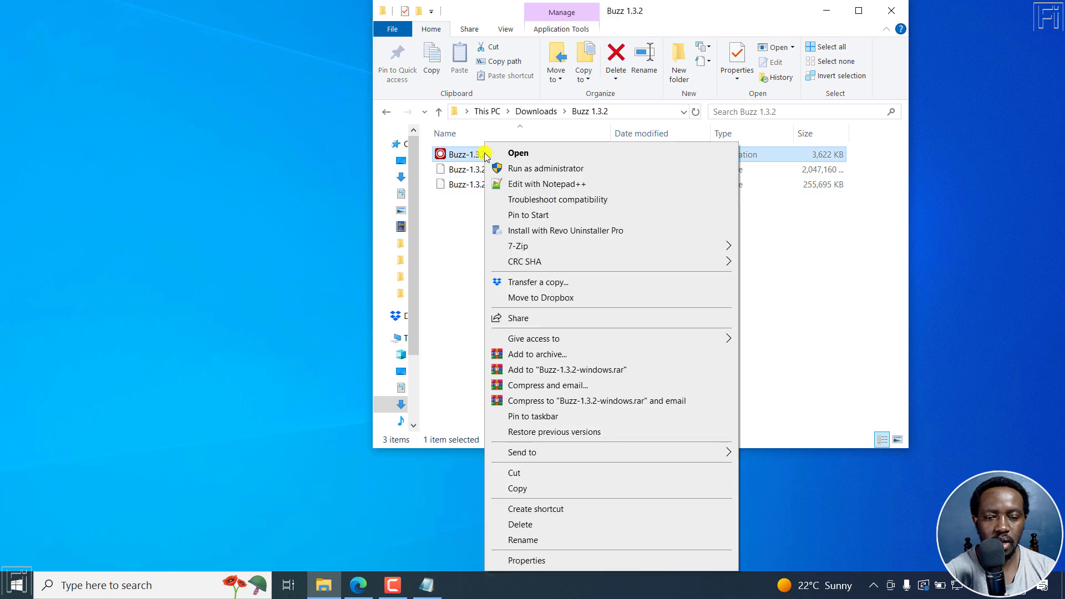
left_click(538, 170)
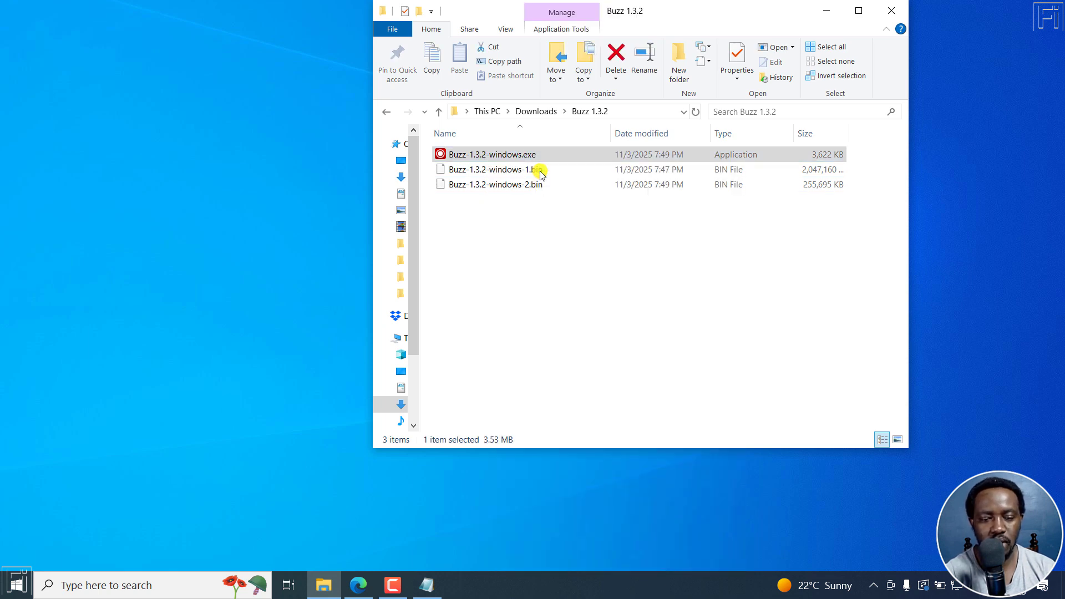
left_click(486, 275)
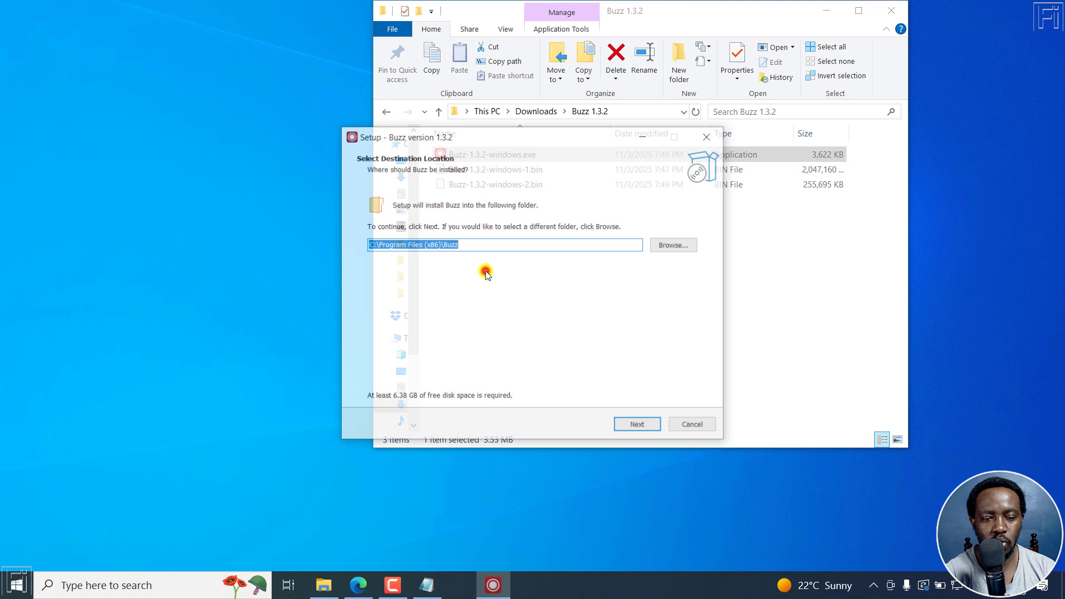
left_click(641, 433)
left_click(643, 430)
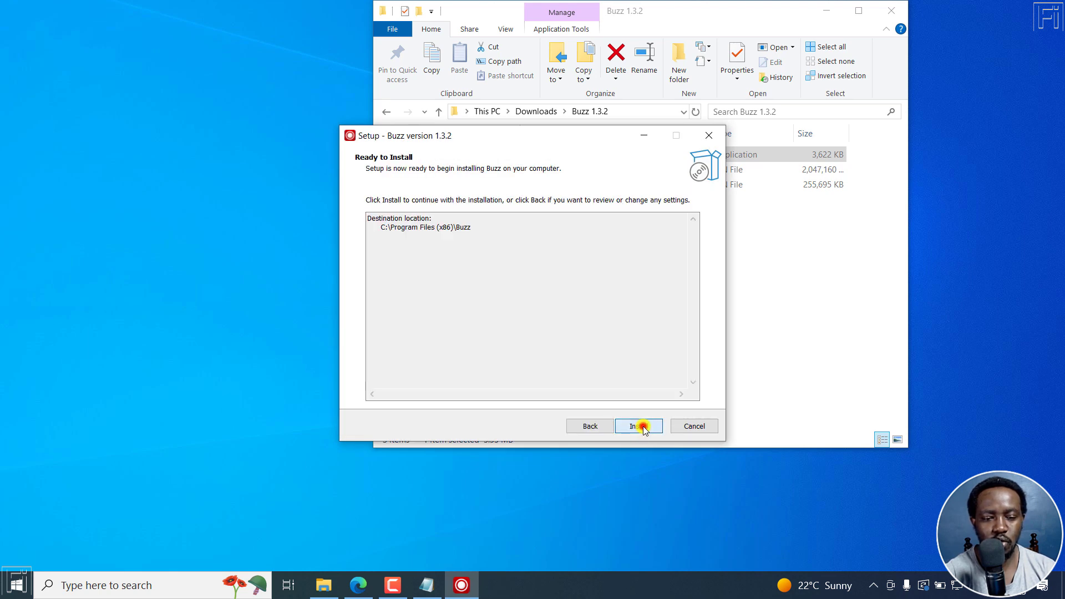
left_click(643, 426)
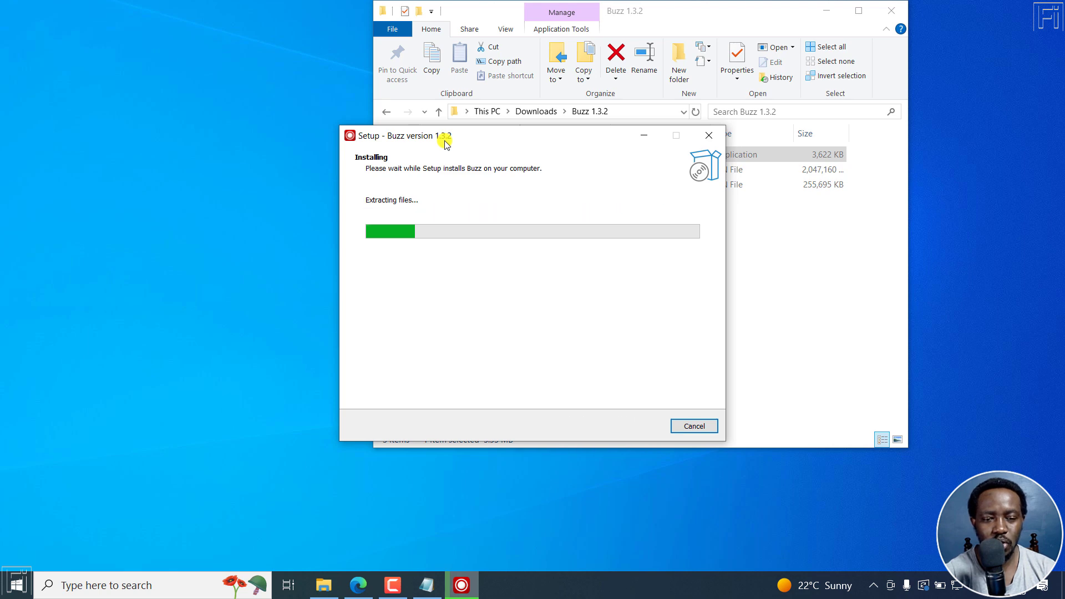
left_click(827, 12)
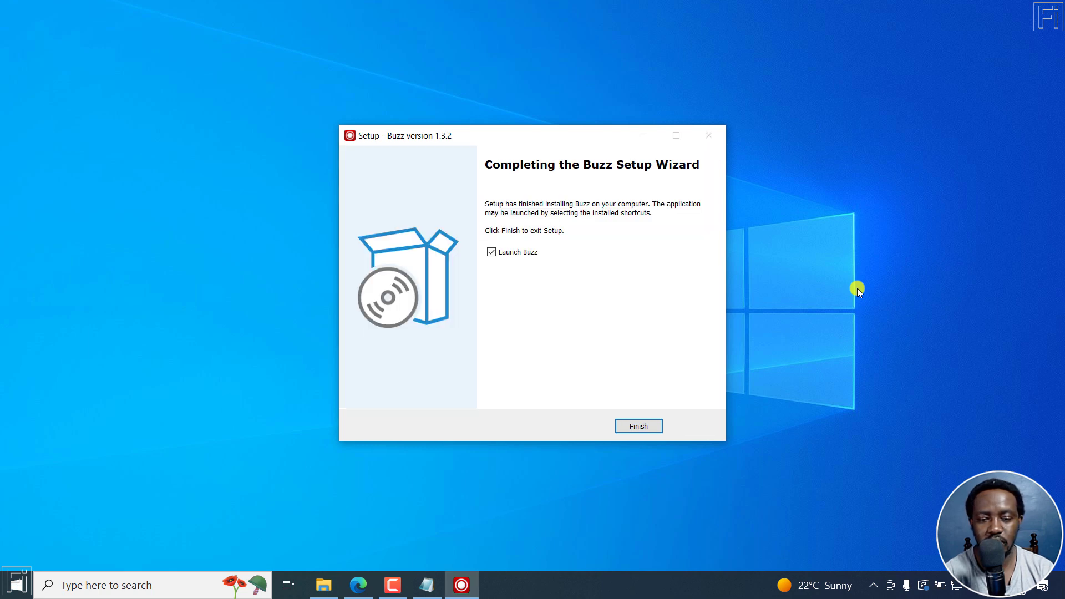
Finish the Buzz 1.3.2 setup wizard with Launch Buzz checked.
left_click(640, 427)
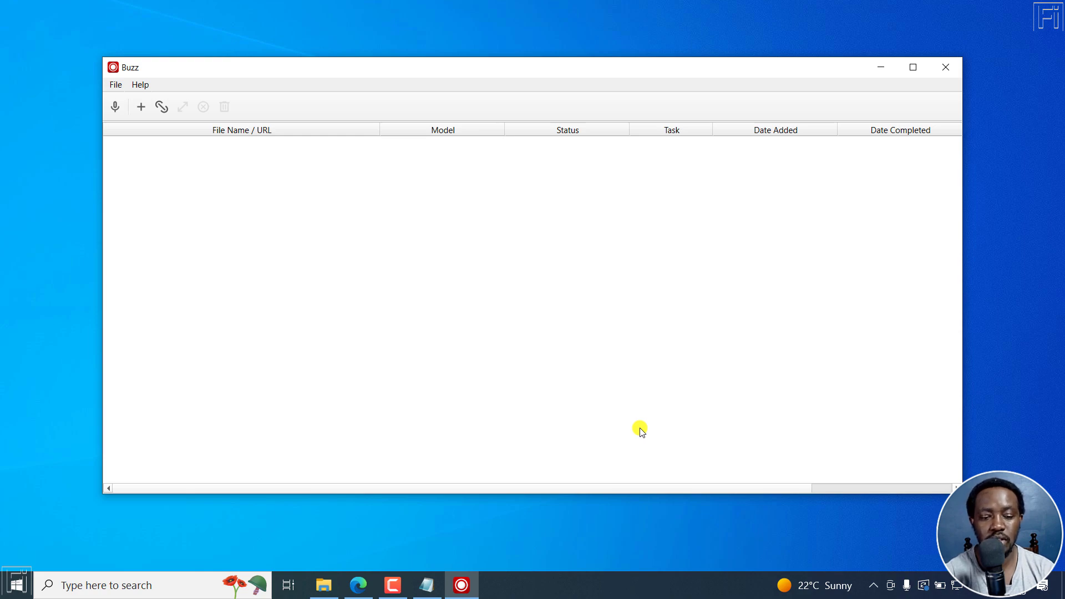
Navigate Edge back from SourceForge to the GitHub buzz Releases page.
left_click(358, 585)
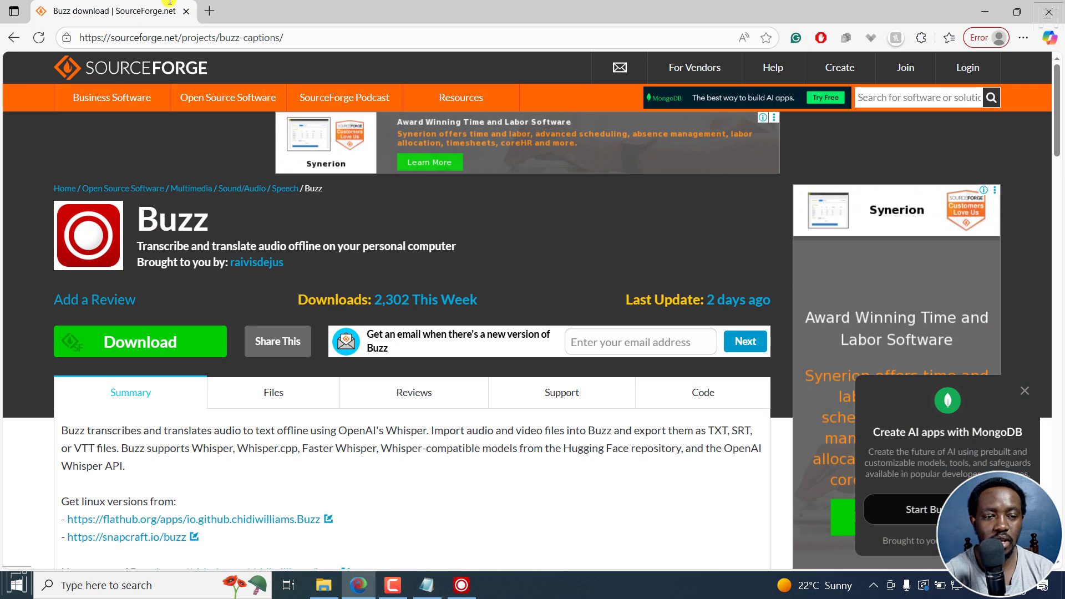
left_click(8, 39)
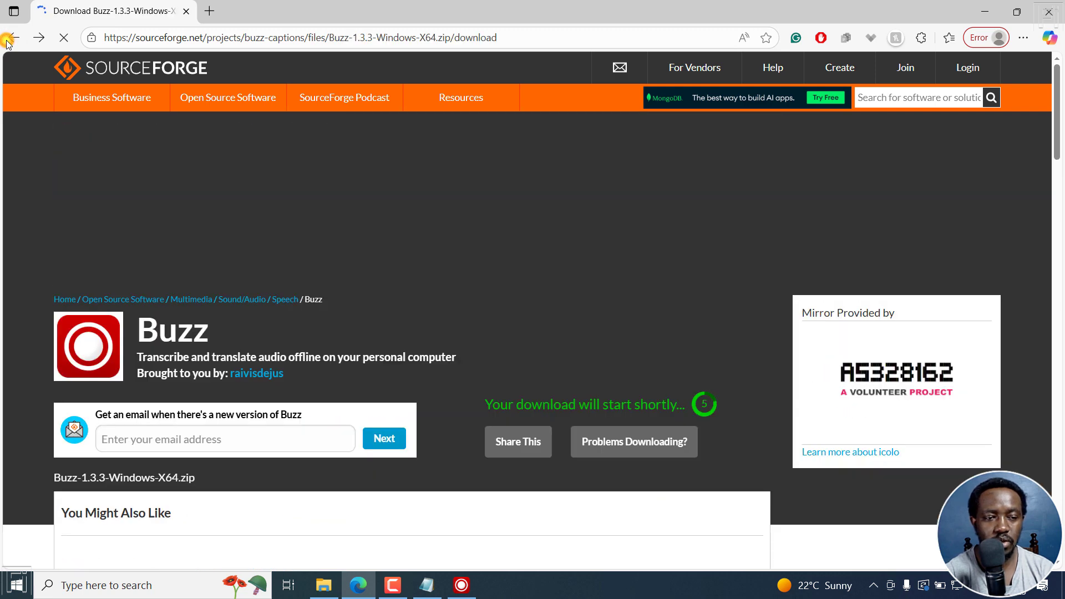
left_click(8, 39)
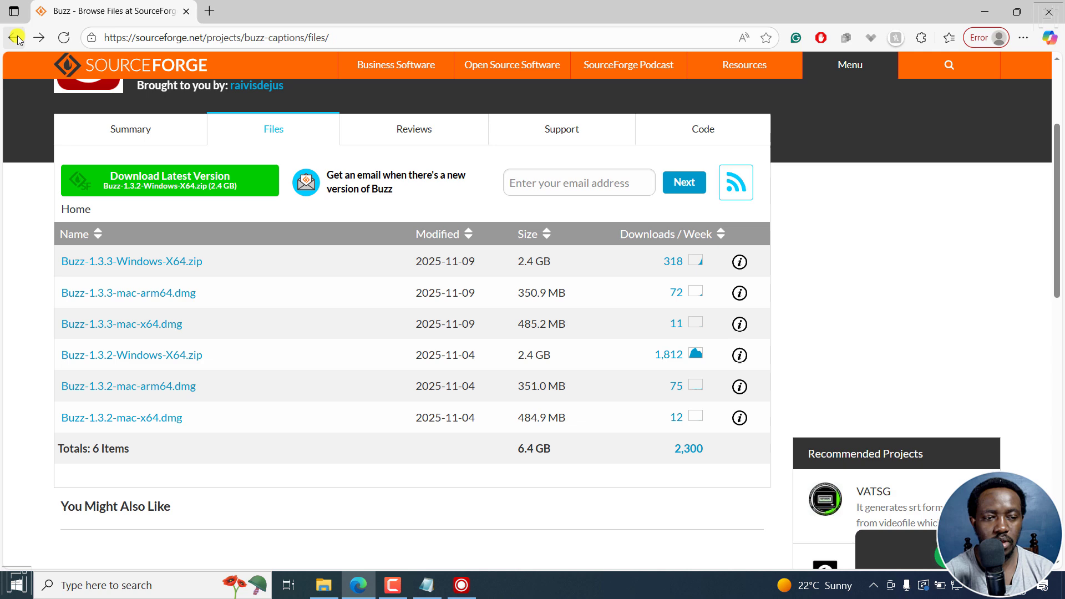
left_click(16, 39)
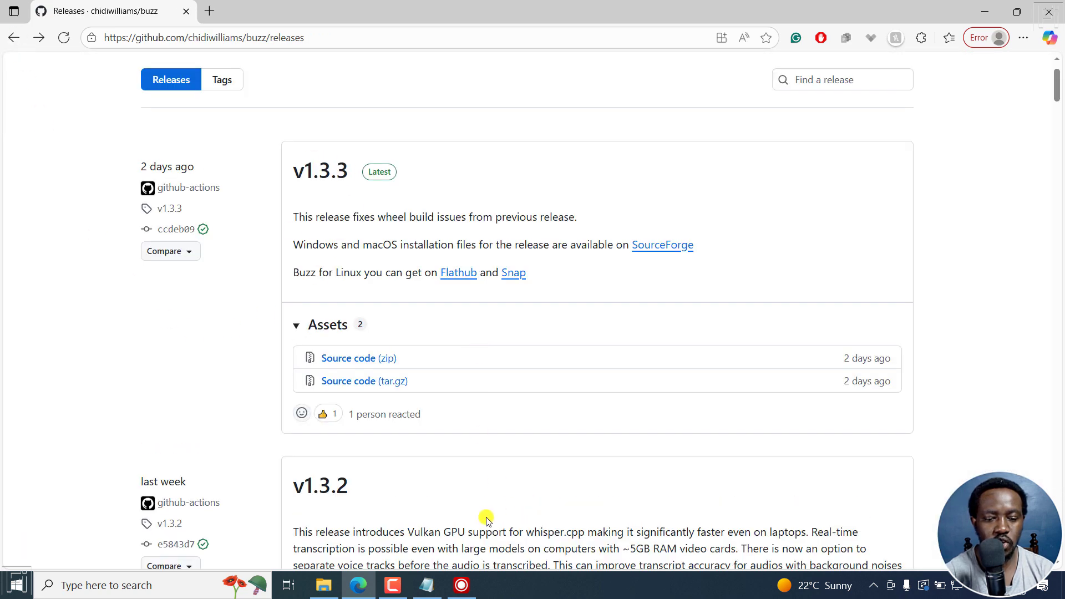
Scroll to the v1.3.2 notes, highlight then deselect the description, and bring up Buzz.
scroll(486, 518, "down", 5)
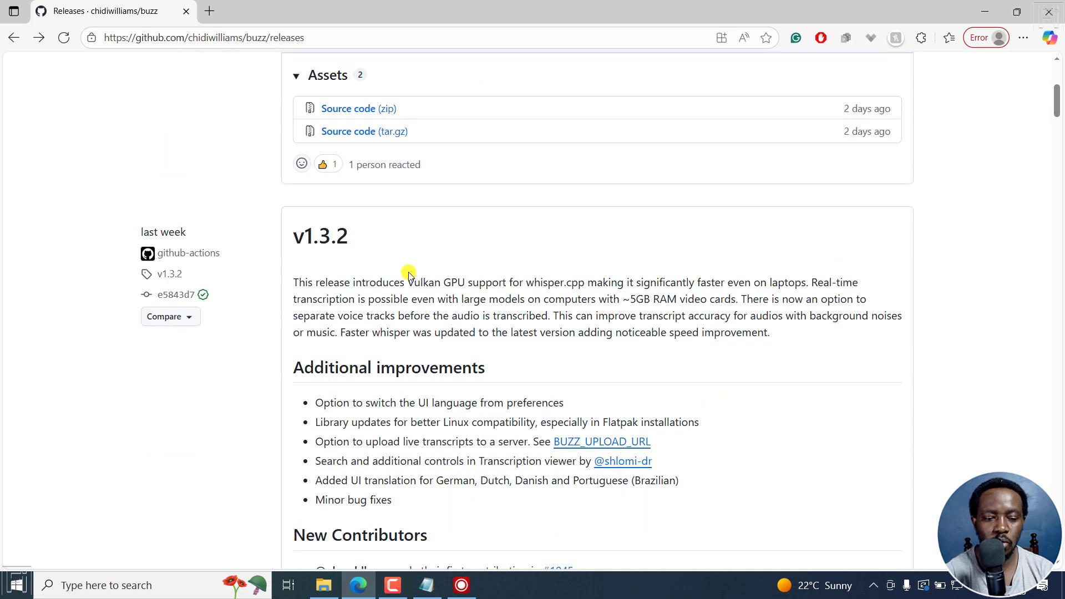
mouse_move(404, 283)
left_mouse_down()
mouse_move(527, 302)
mouse_move(530, 315)
left_mouse_up()
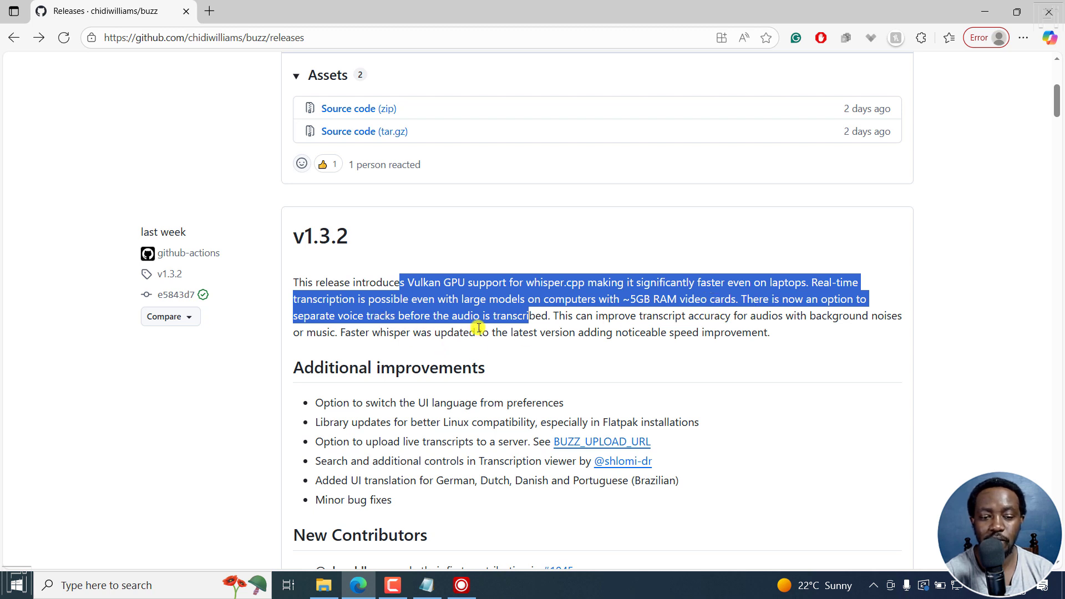
left_click_drag(393, 316, 456, 317)
left_click(534, 317)
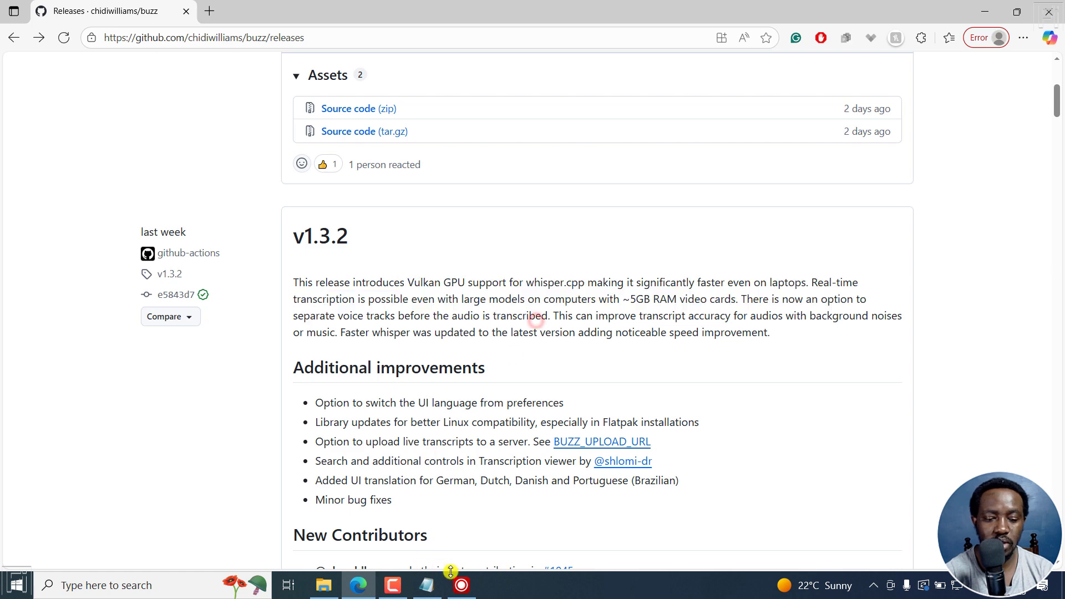
left_click(474, 591)
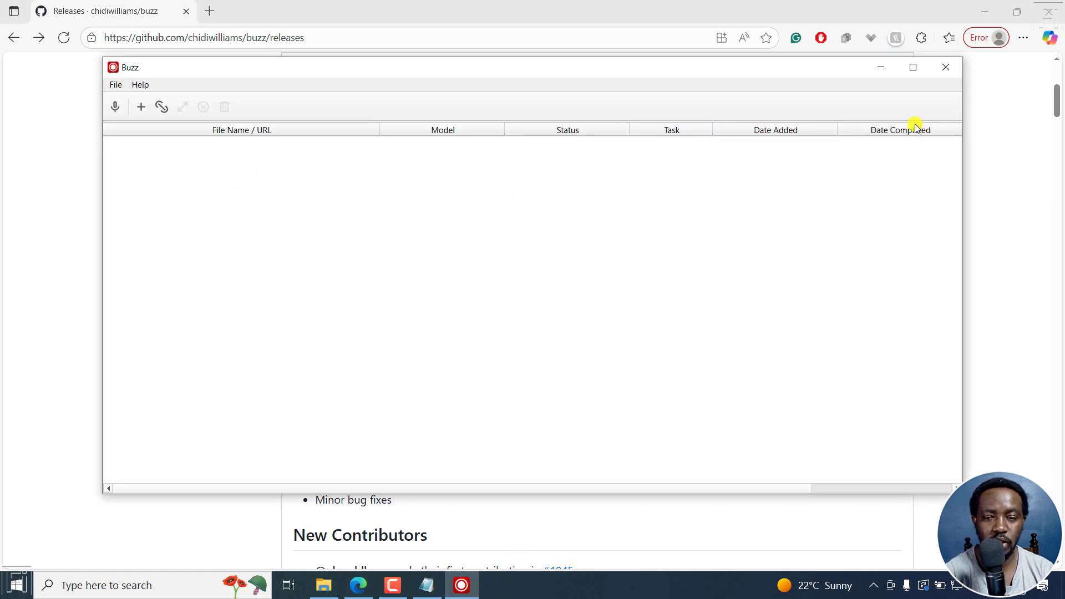
Import the PDF compression tutorial video from Desktop > David into Buzz.
left_click(983, 11)
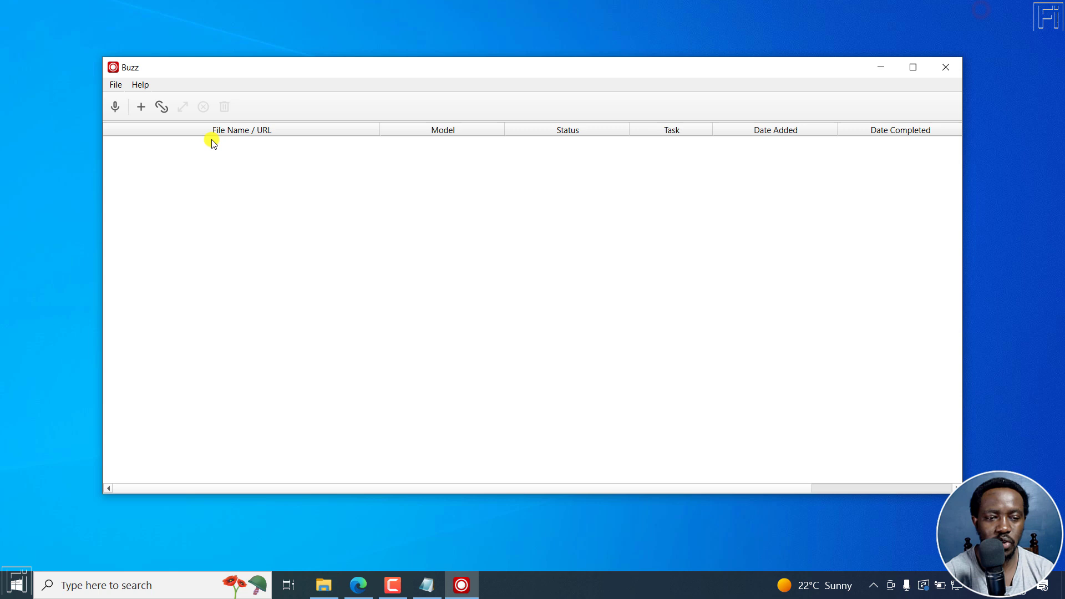
left_click(118, 85)
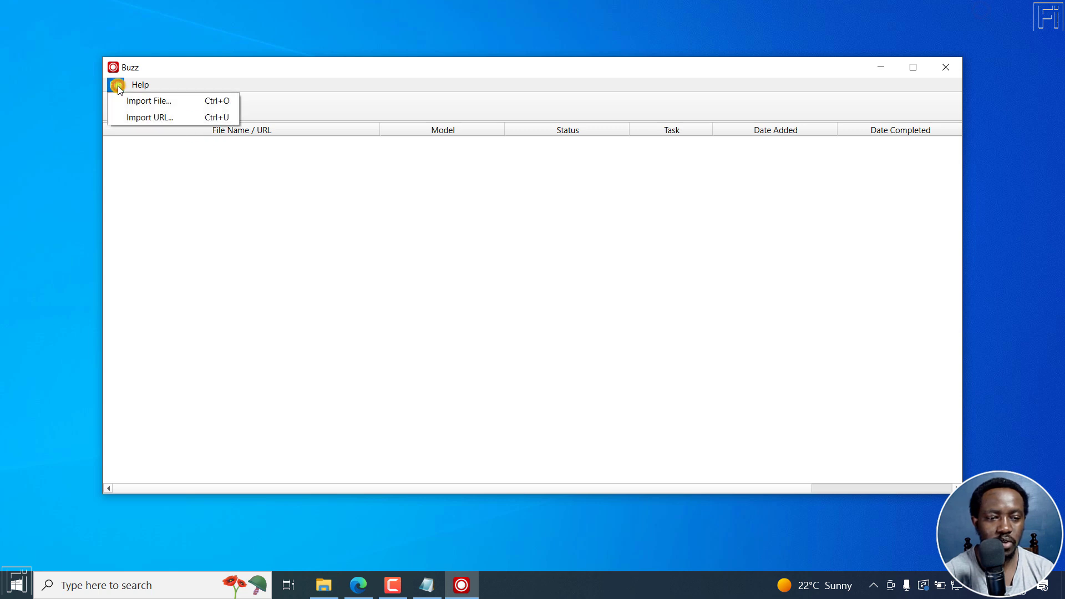
left_click(181, 174)
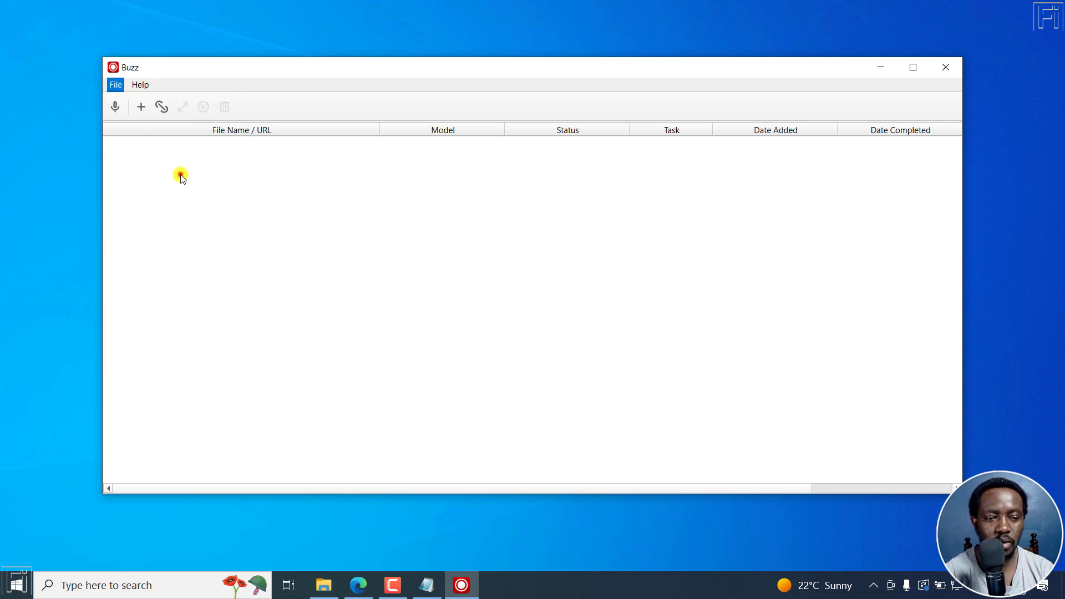
left_click(141, 107)
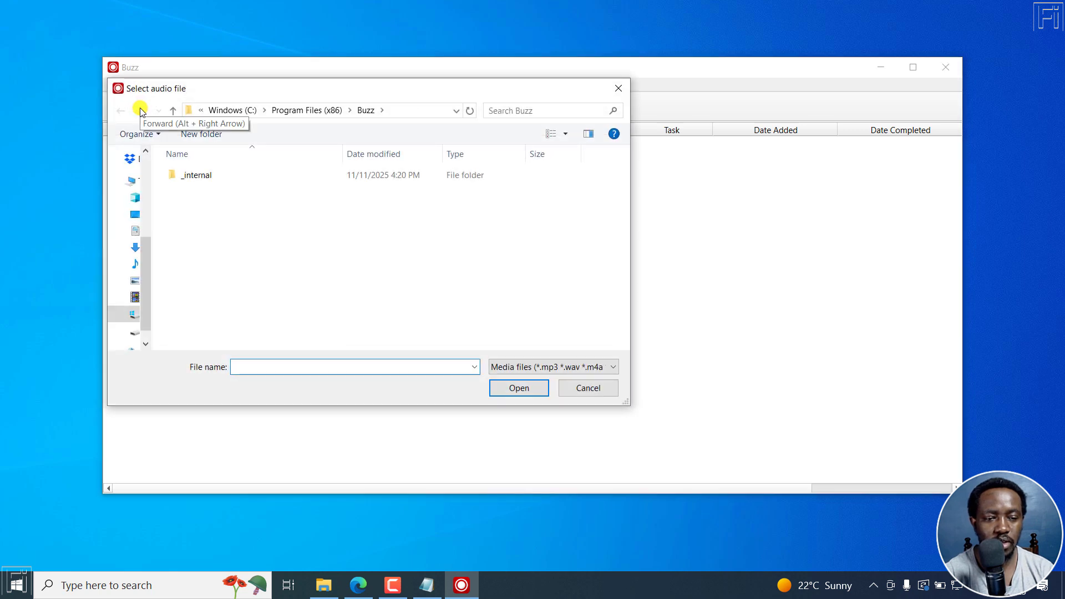
left_click(147, 168)
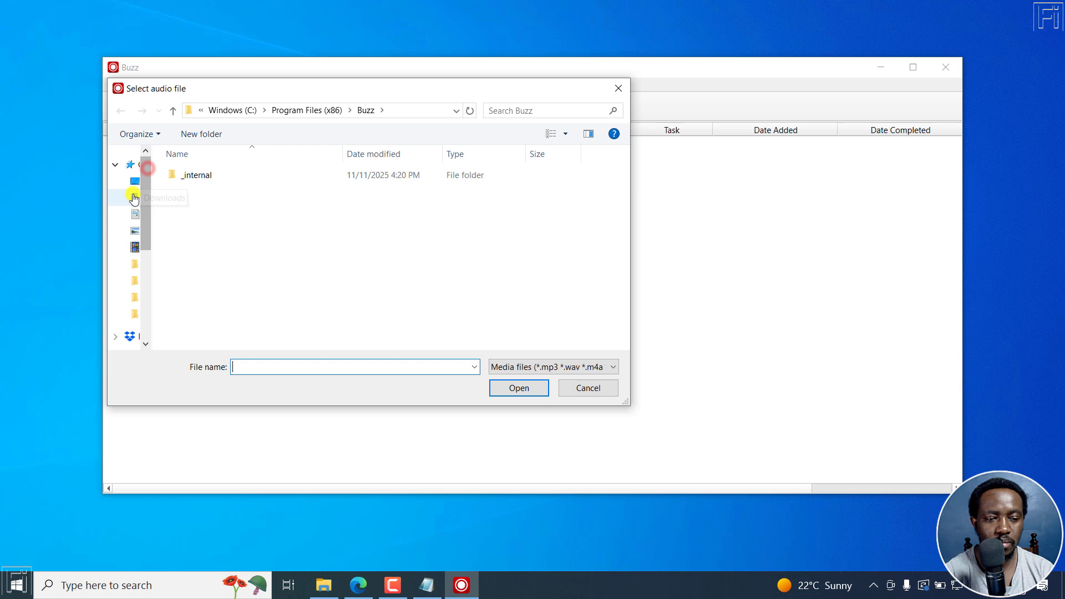
left_click(430, 211)
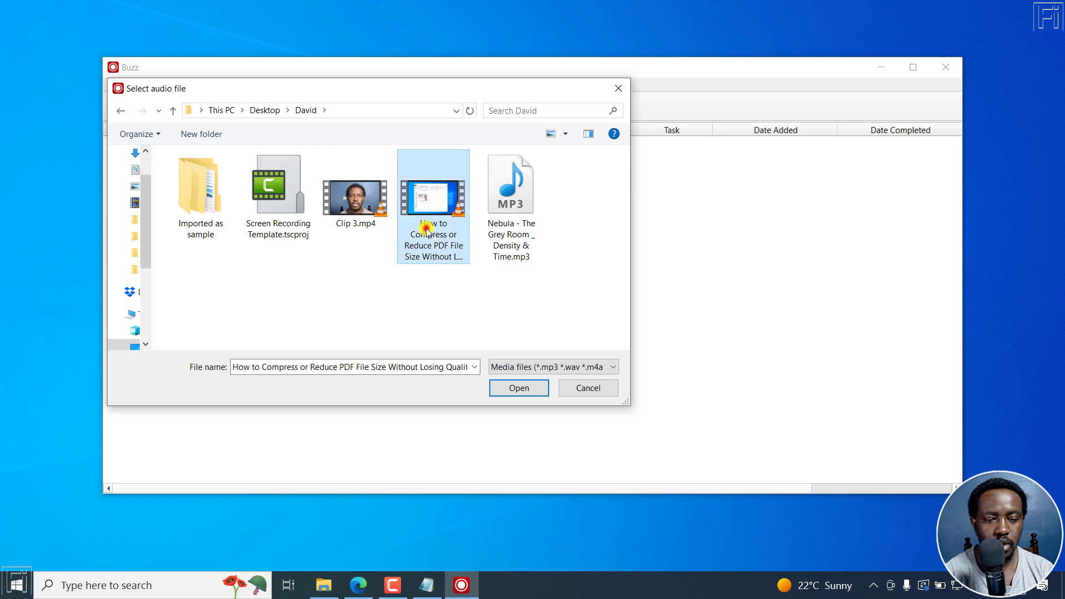
left_click(512, 387)
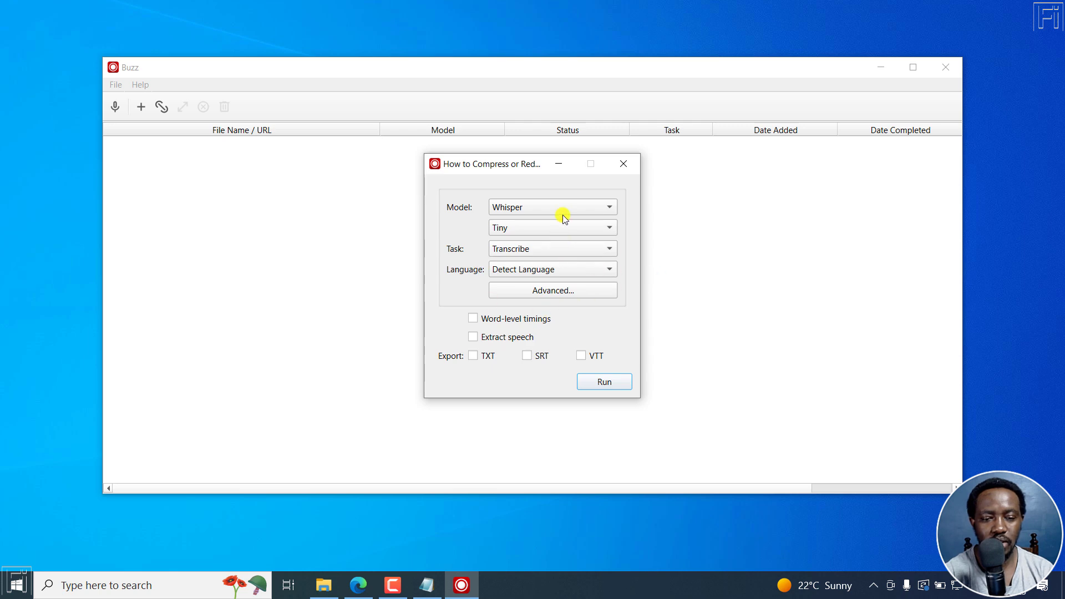
Keep the Whisper Tiny model with speech extraction and run the transcription.
left_click_drag(530, 164, 469, 167)
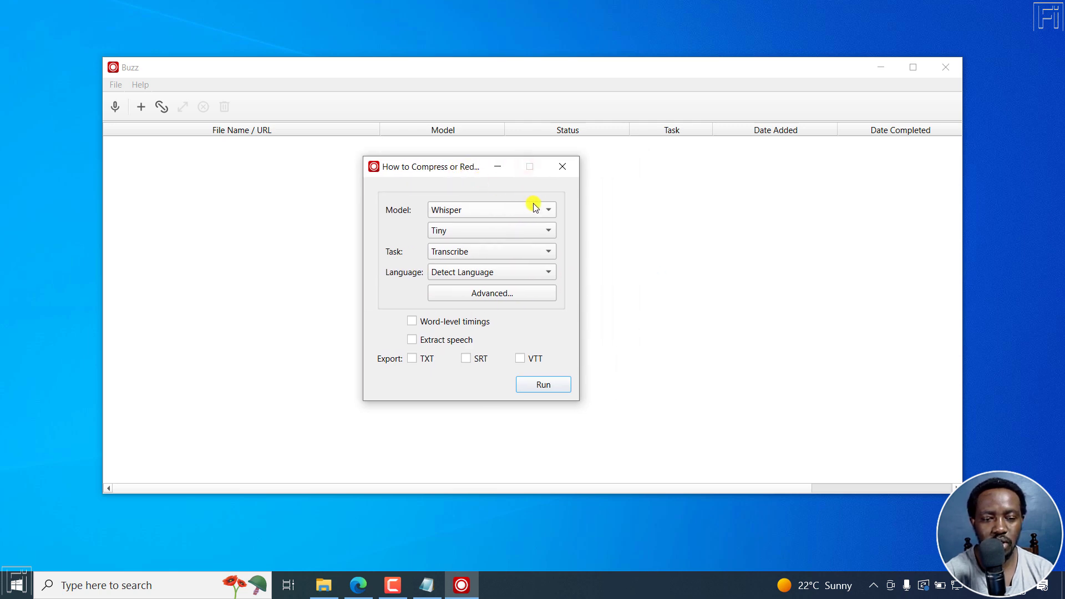
left_click(535, 209)
left_click(377, 216)
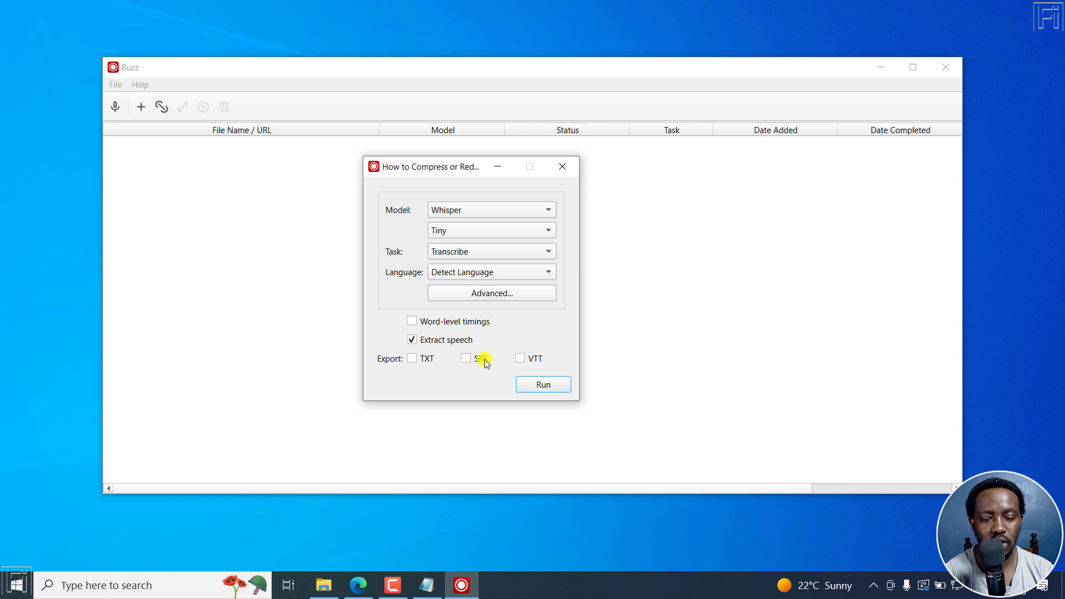
left_click(534, 385)
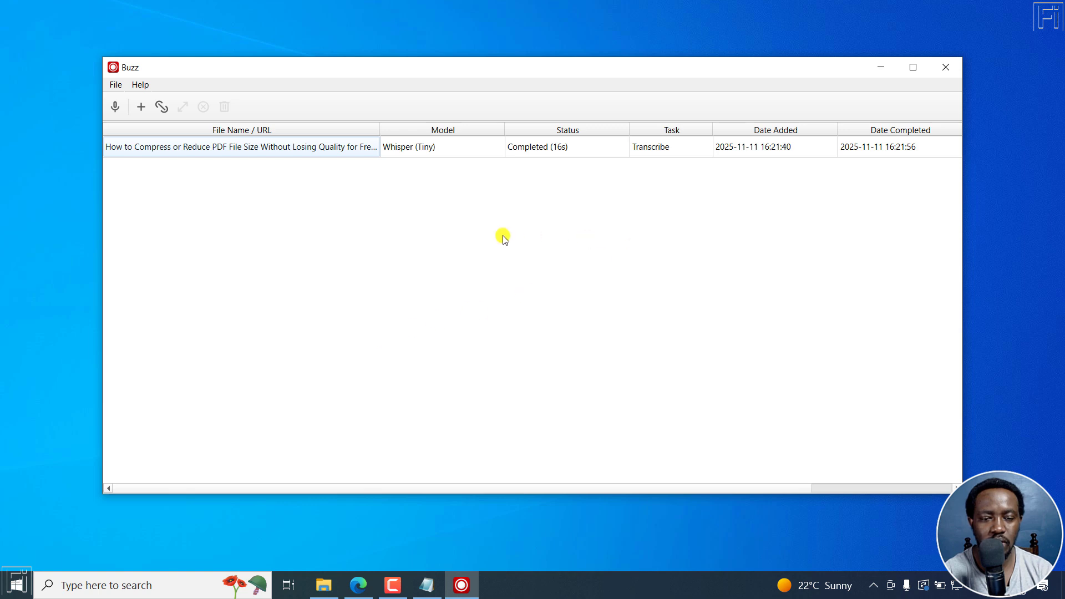
Open the completed transcript, scroll its timestamped lines, show the Find bar, then return to Edge.
double_click(327, 146)
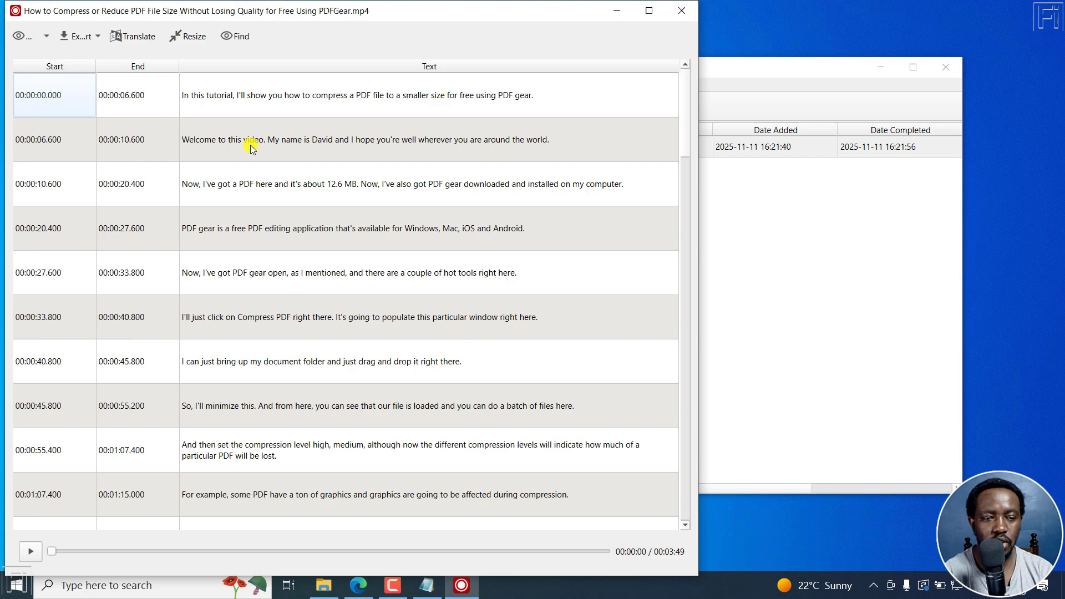
left_click_drag(685, 119, 689, 302)
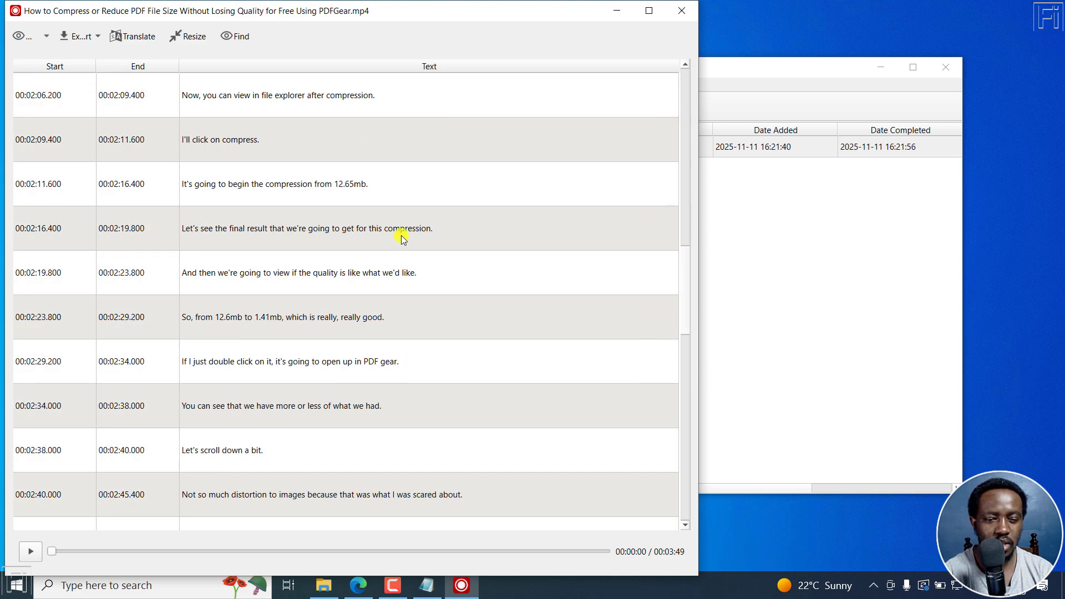
mouse_move(683, 269)
left_mouse_down()
mouse_move(685, 501)
mouse_move(701, 404)
mouse_move(677, 85)
left_mouse_up()
left_click(234, 36)
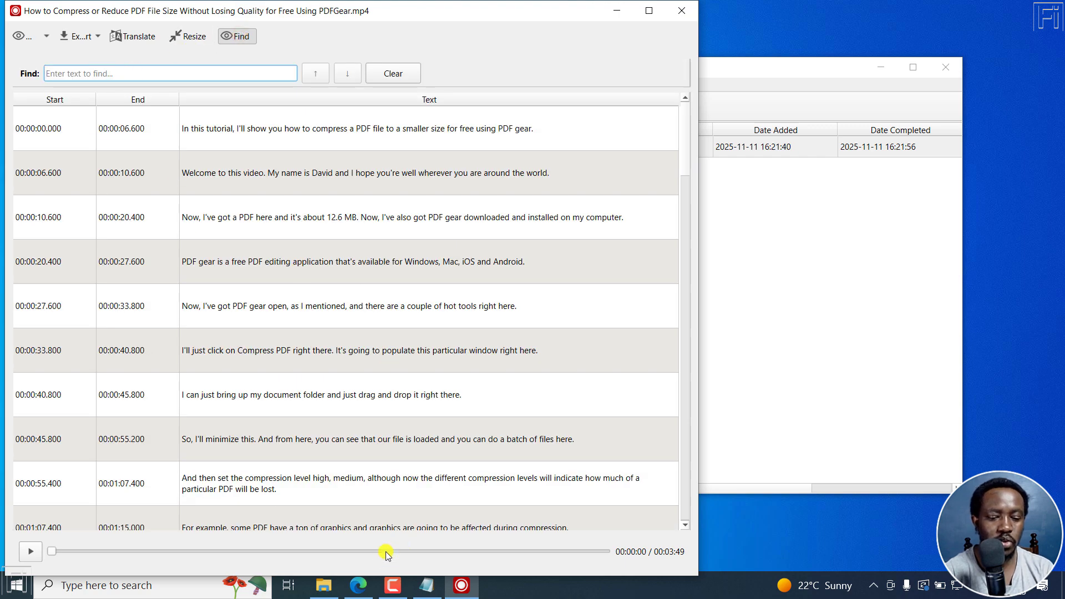
left_click(358, 585)
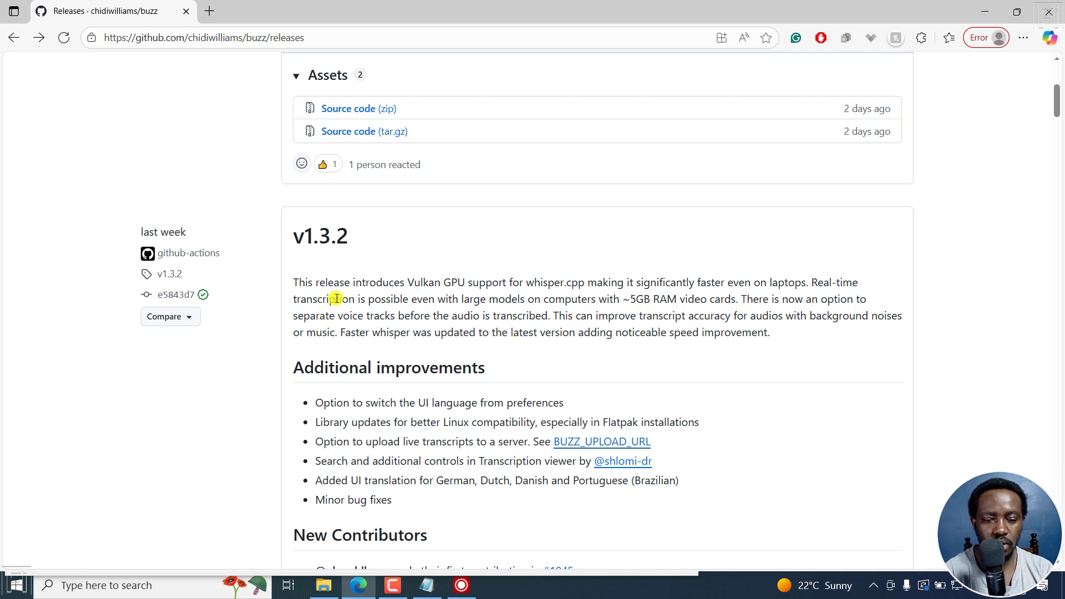
Highlight the transcript-search release note, then search Buzz's transcript for 'pdf' (12 matches) and clear it.
left_click_drag(321, 463, 509, 462)
left_click(462, 585)
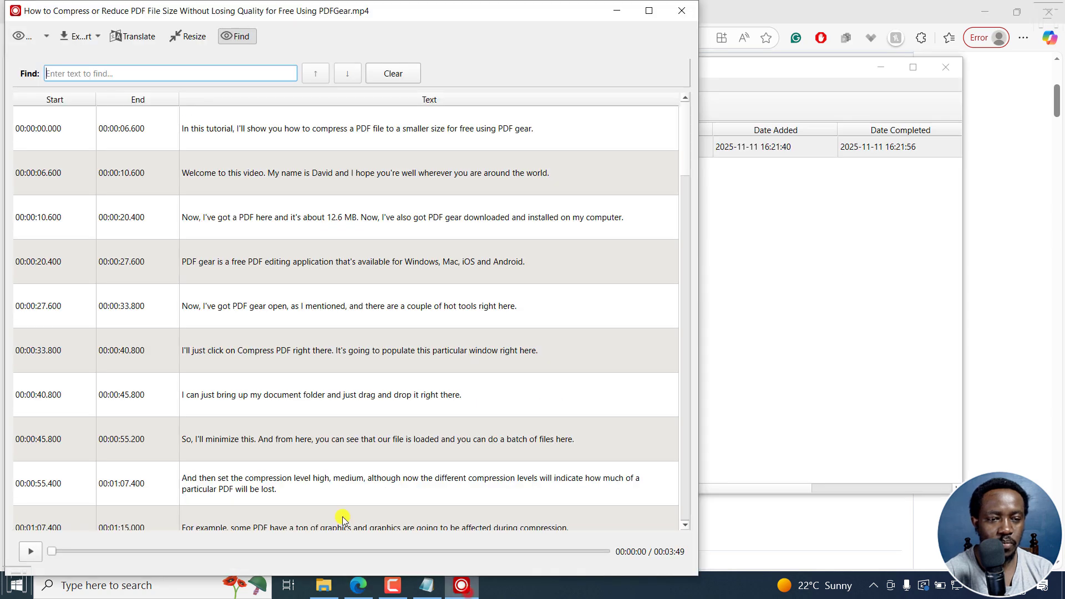
left_click(92, 76)
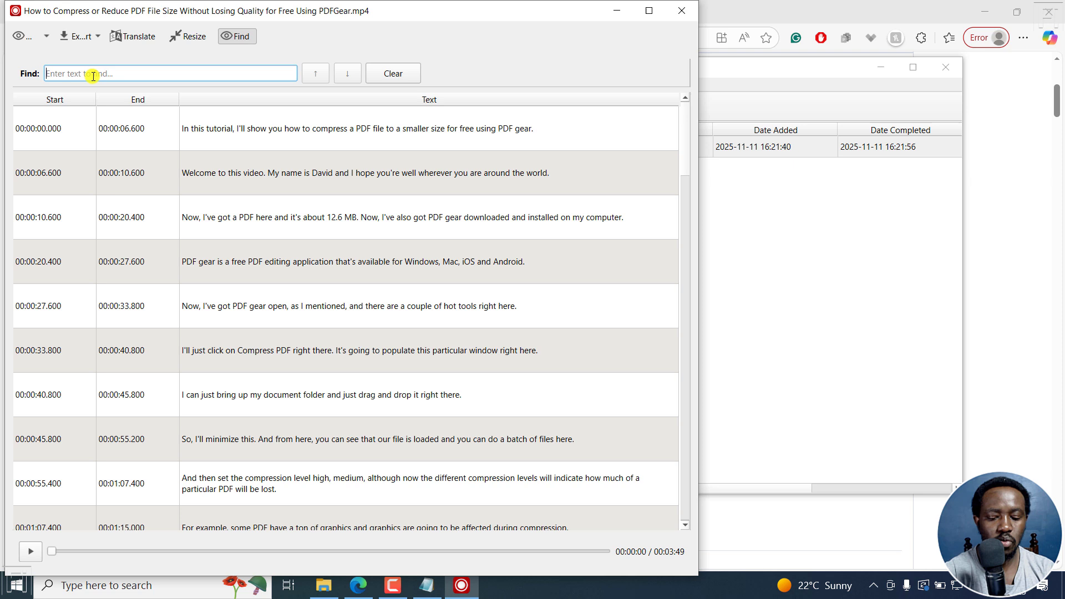
type("pd")
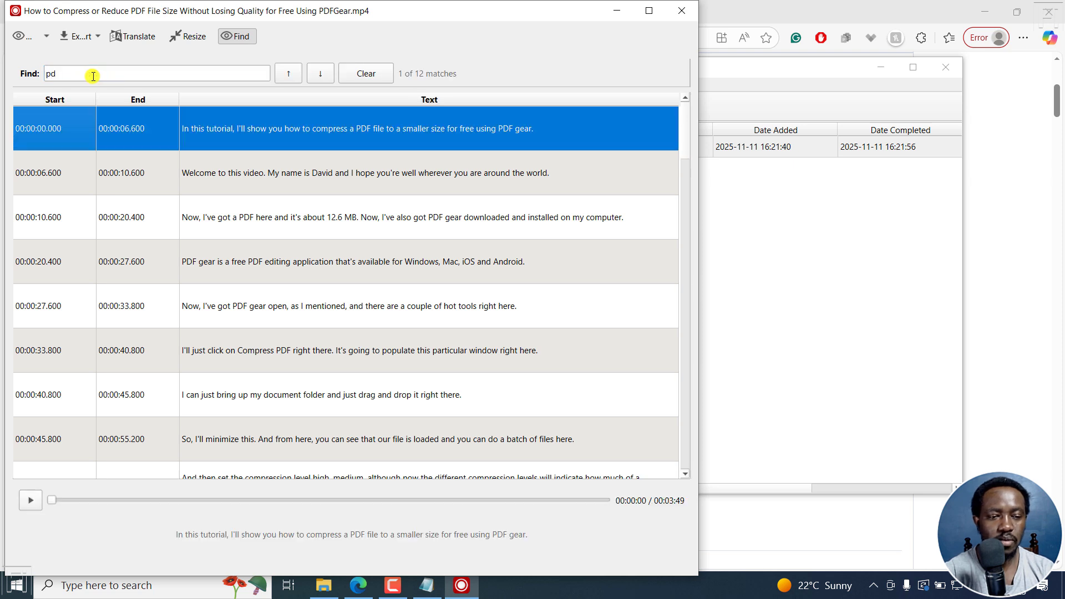
left_click(93, 76)
type("f")
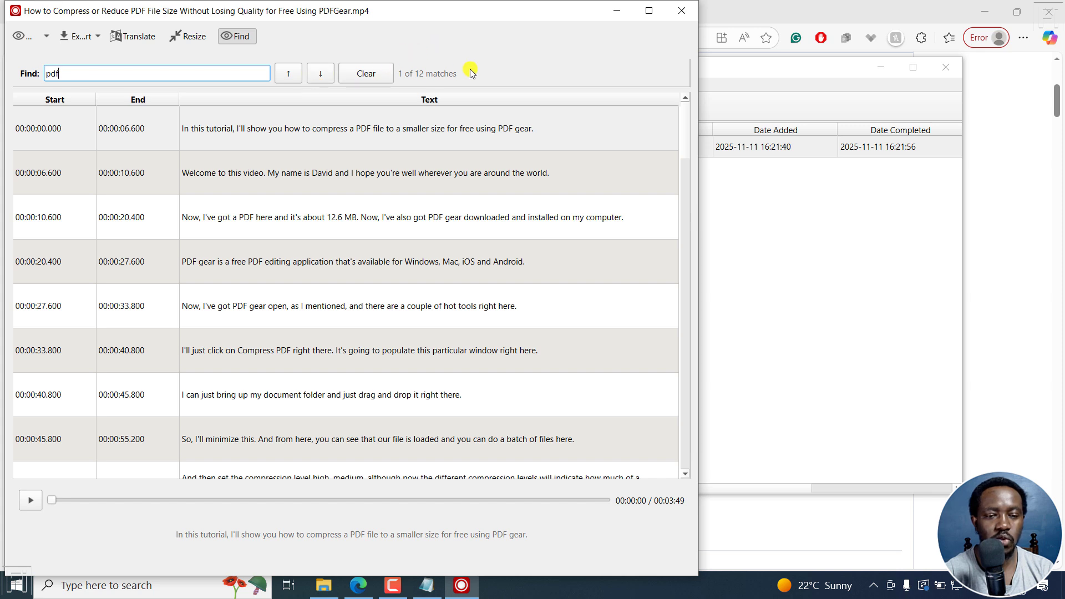
left_click(353, 75)
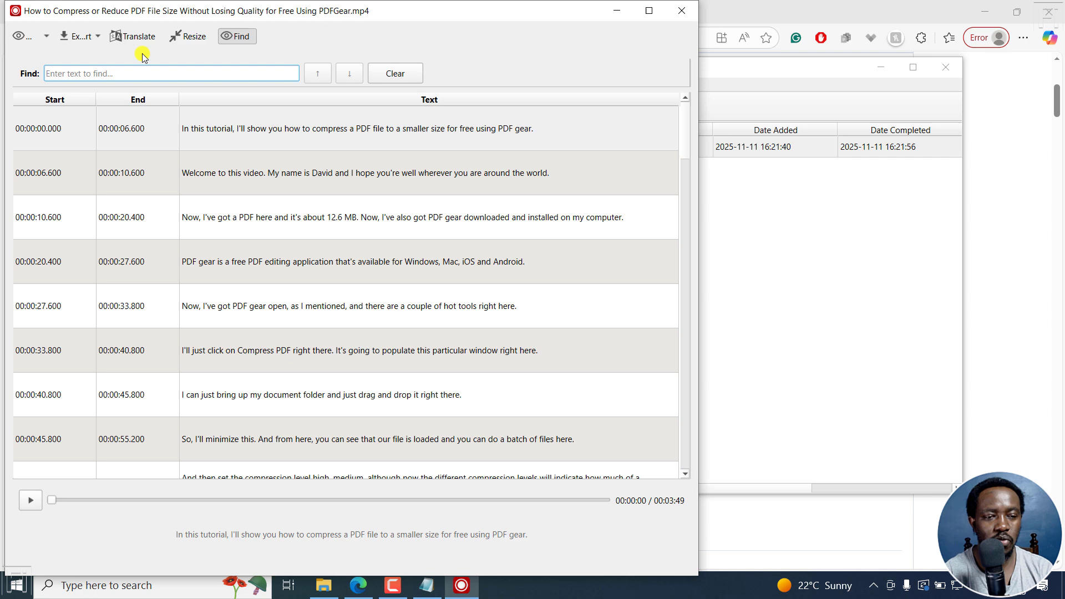
Close the transcript viewer and switch from Buzz back to Edge's v1.3.2 release notes.
left_click(669, 10)
left_click(327, 146)
key("alt+Tab")
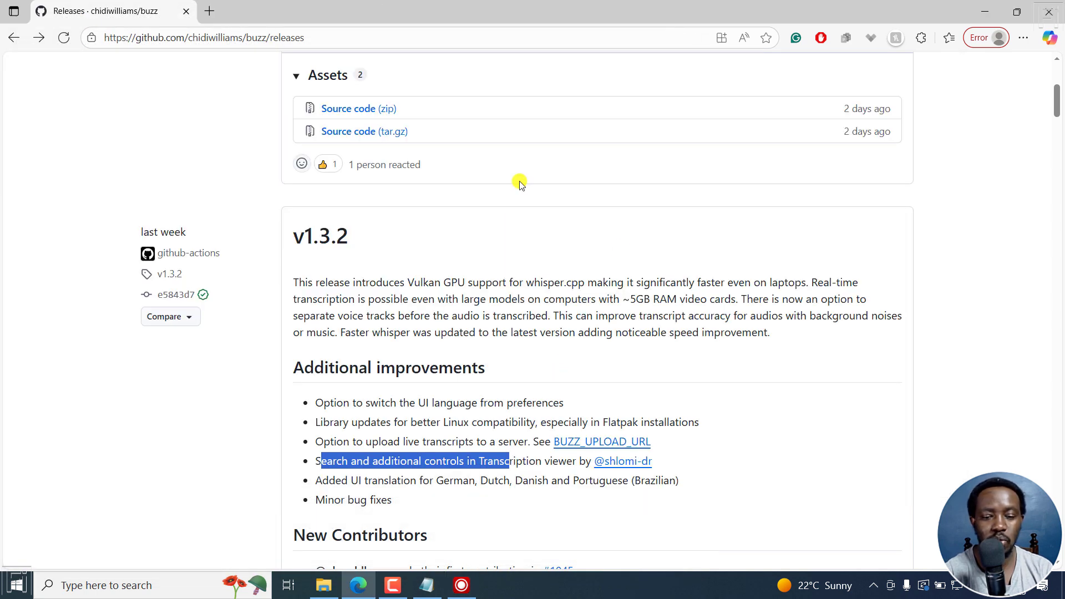